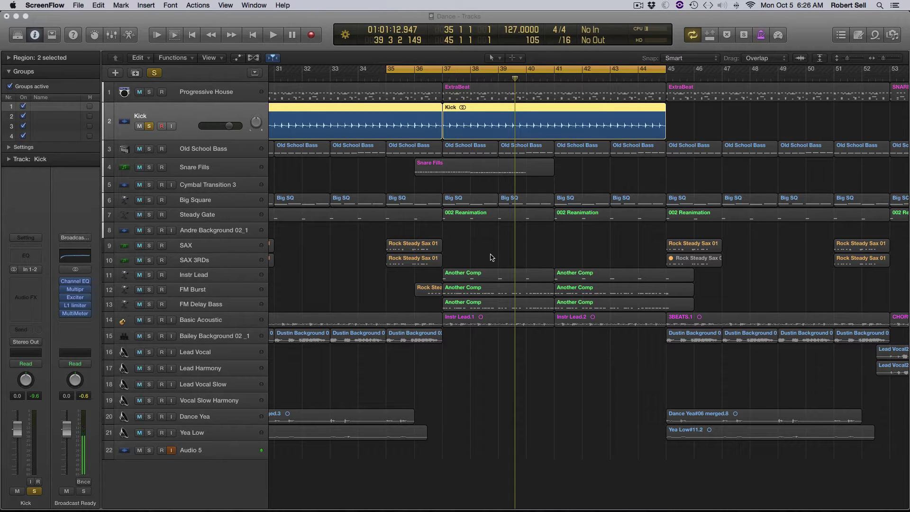
Play the cycled section to compare the full mix against the Kick track soloed
click(150, 127)
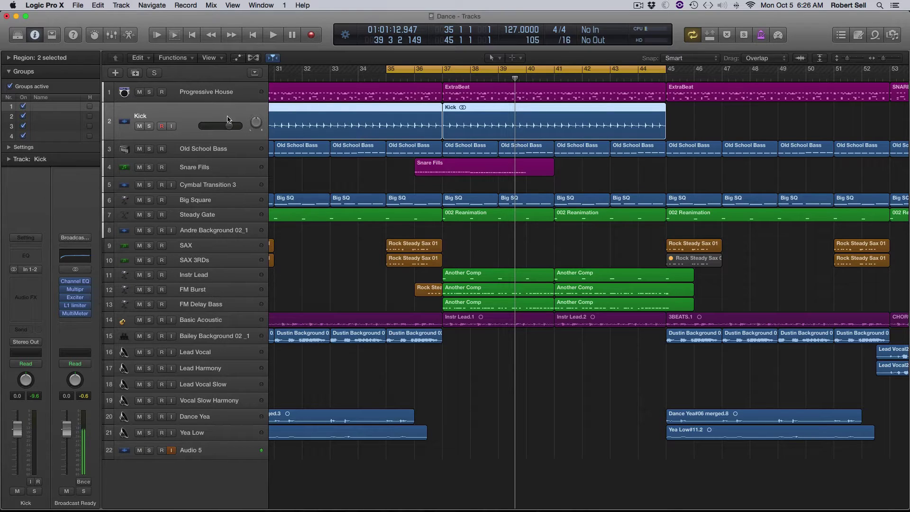
key(space)
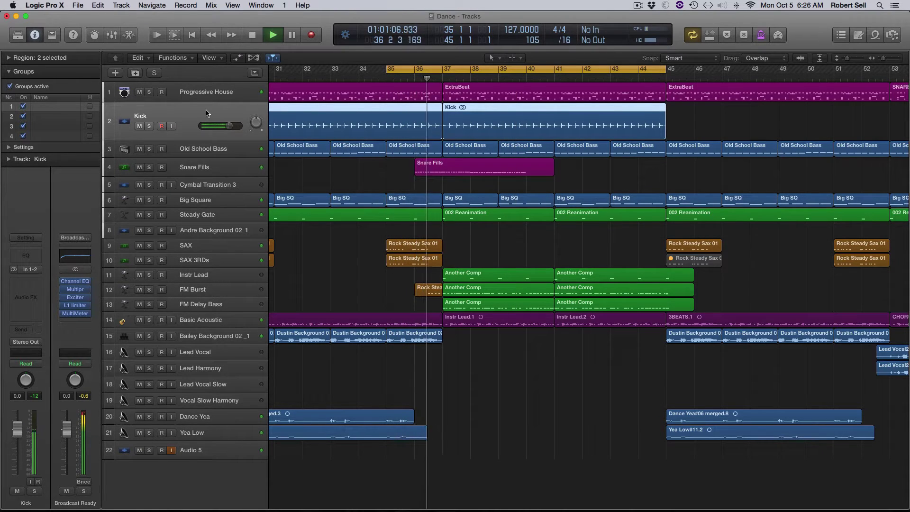
scroll(204, 115, left, 1)
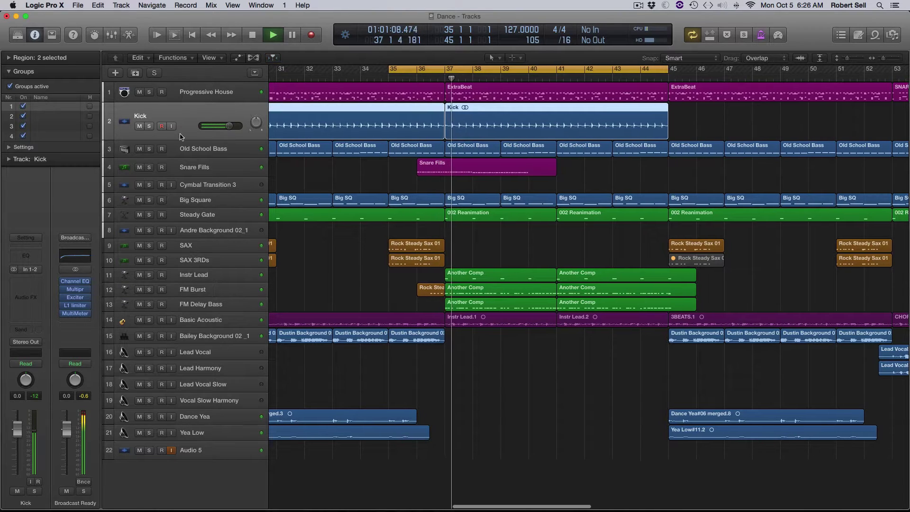
click(149, 127)
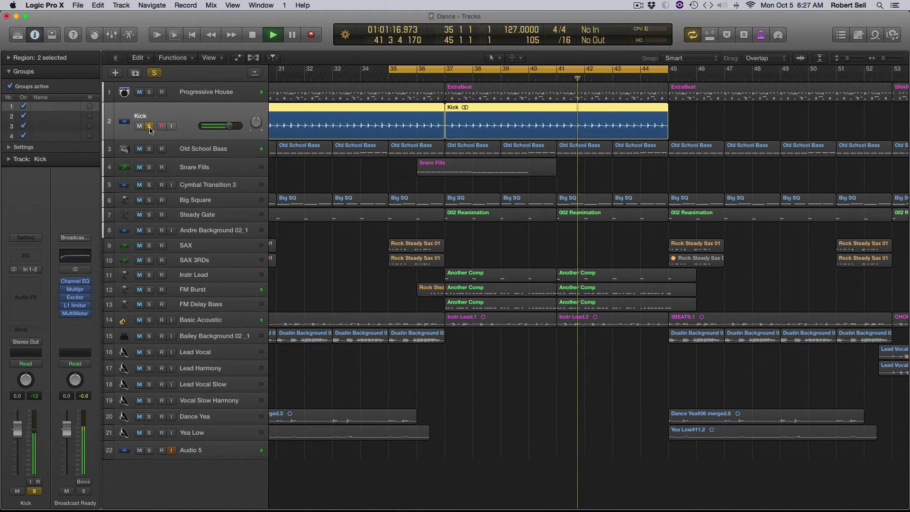
key(space)
Solo only the Old School Bass track and play a short part of the cycled section
click(149, 151)
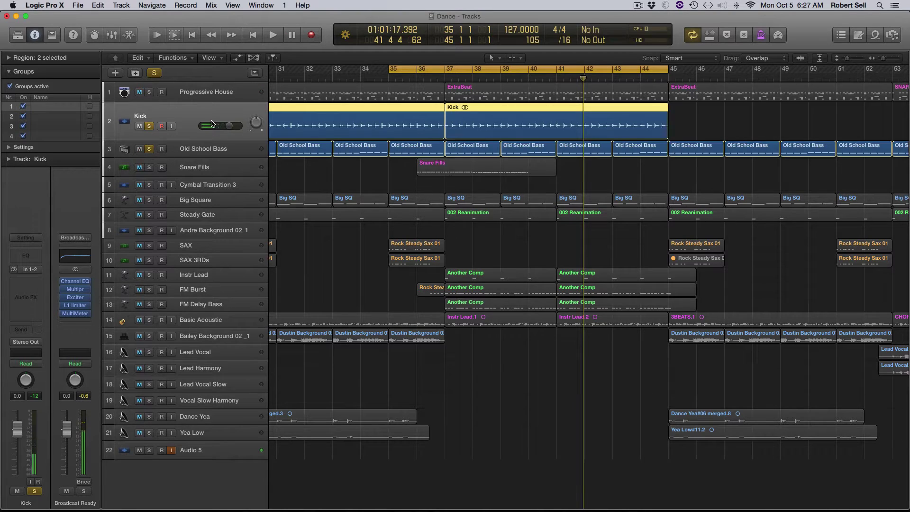
click(151, 127)
click(151, 127)
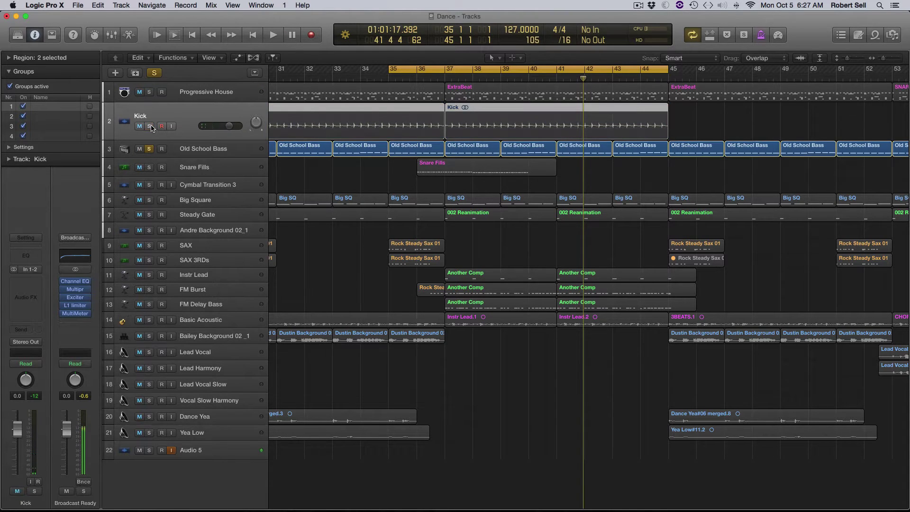
key(space)
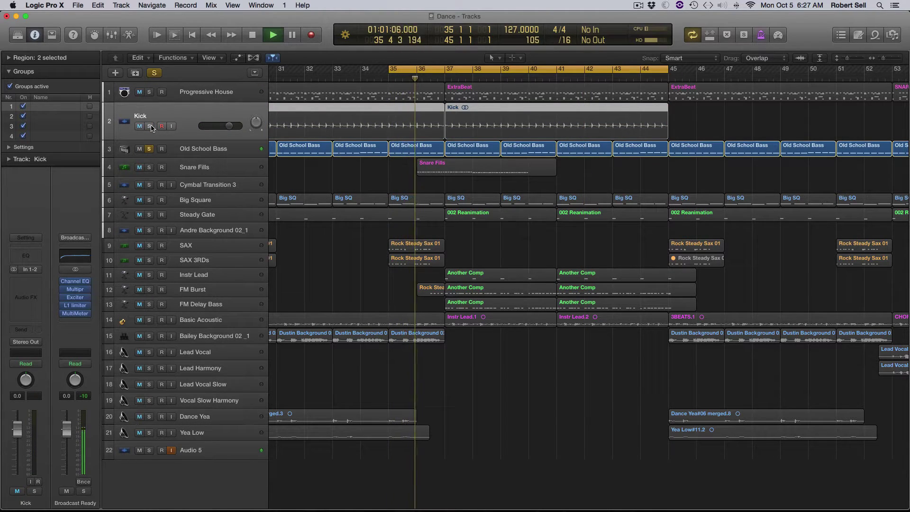
key(space)
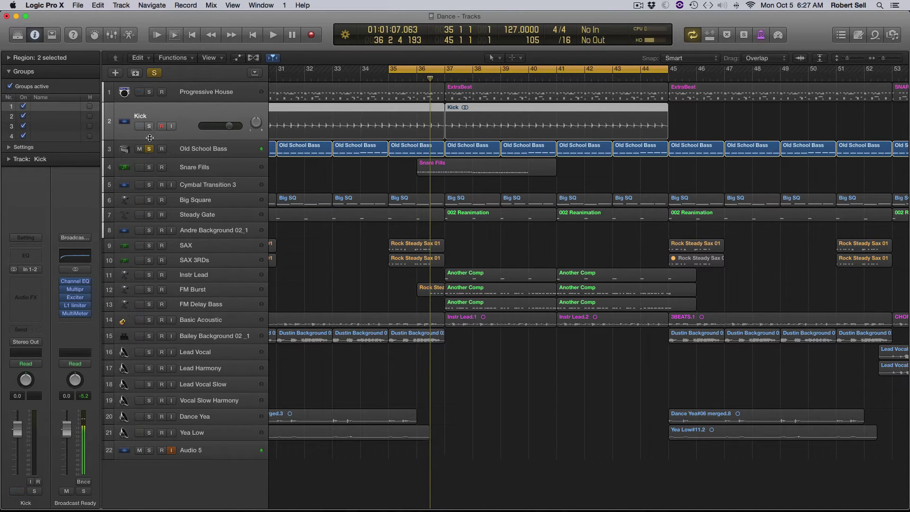
Alternate the solo between Kick and Old School Bass during playback to compare their pitches, leaving only Kick soloed
click(149, 150)
click(149, 126)
key(space)
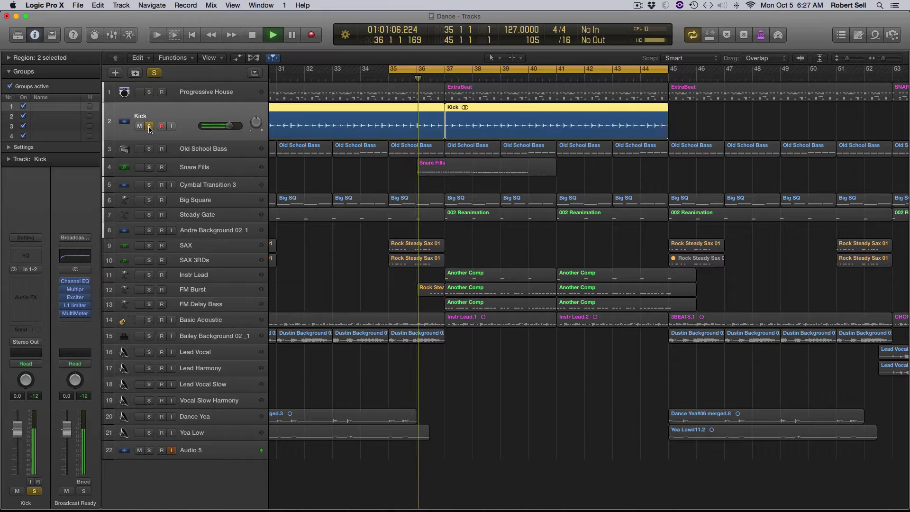
click(149, 149)
click(149, 127)
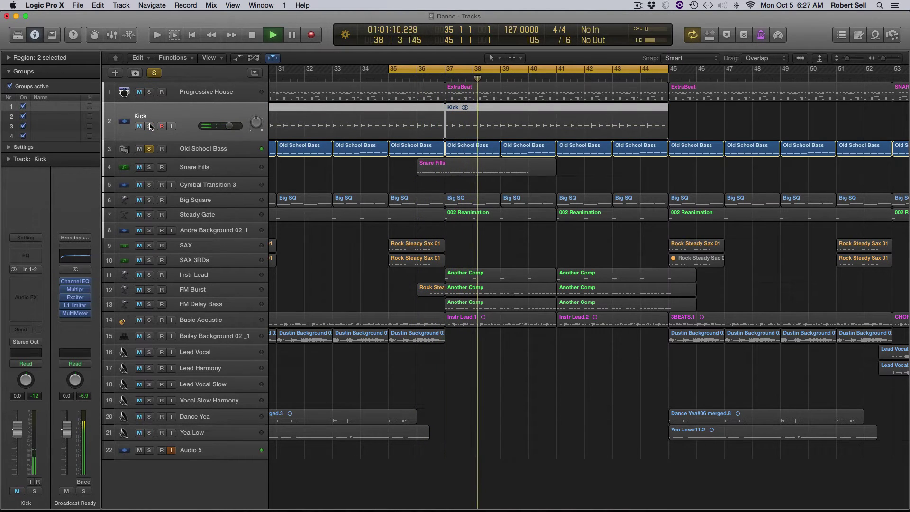
click(149, 127)
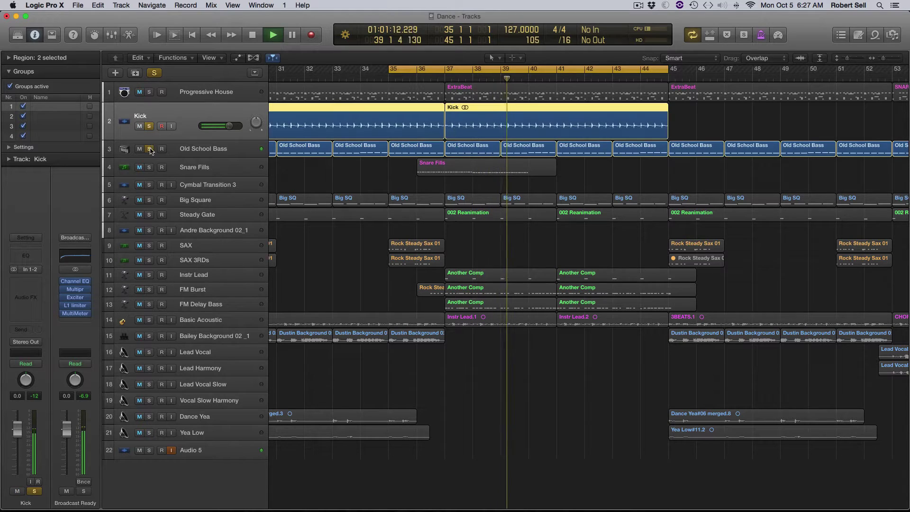
click(149, 148)
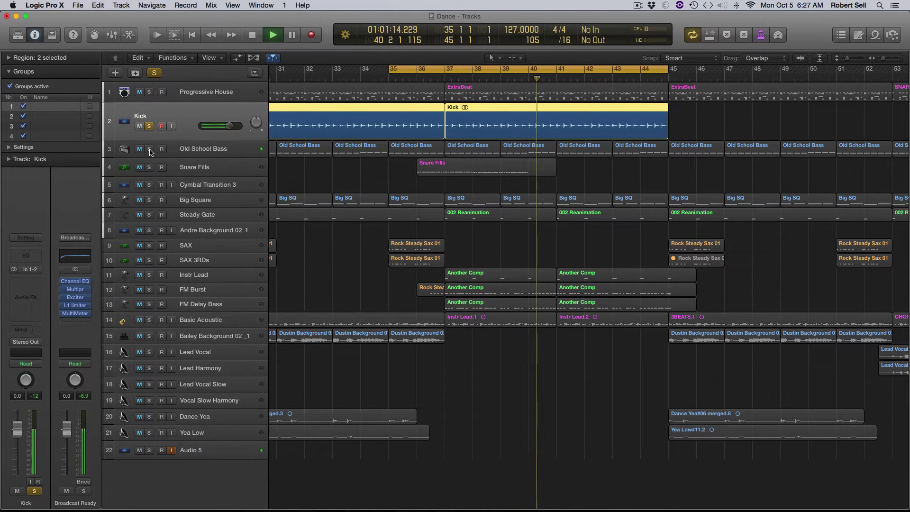
key(space)
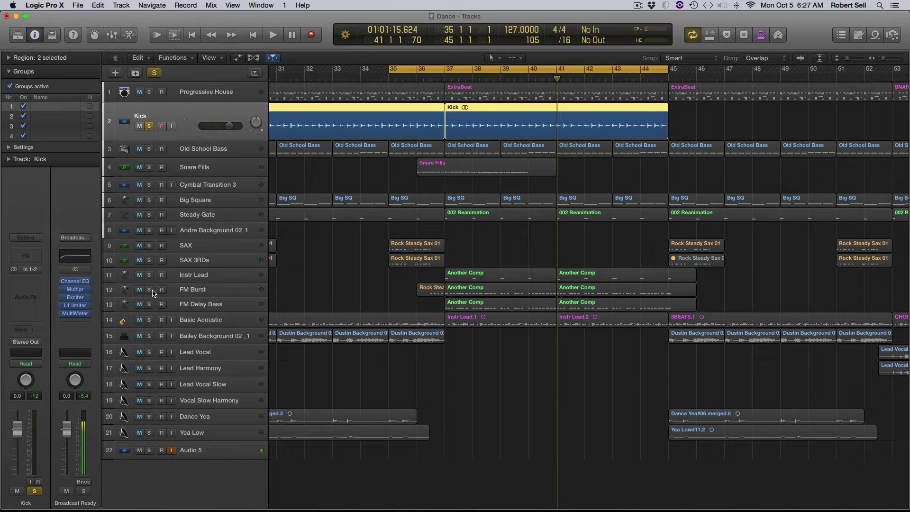
Insert a Channel EQ on the Kick track, enable its Analyzer and play the soloed kick
click(25, 257)
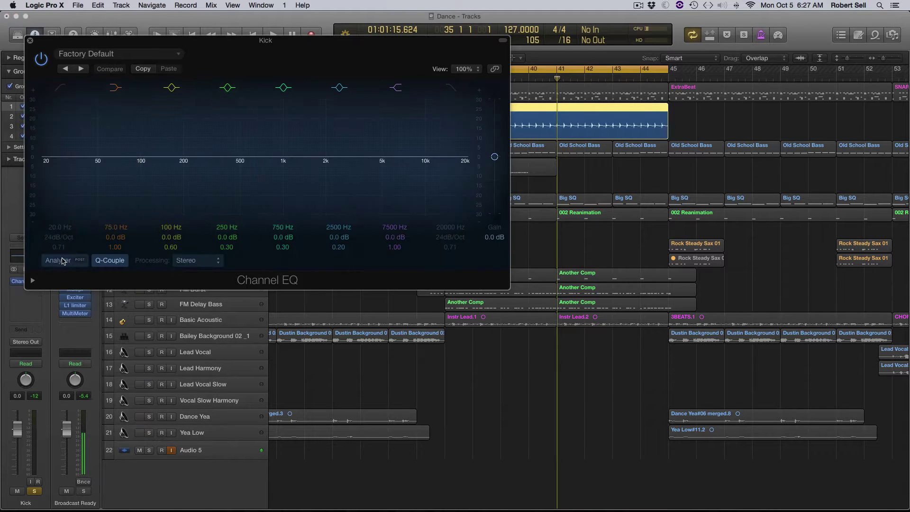
click(60, 260)
drag(220, 46, 390, 100)
key(space)
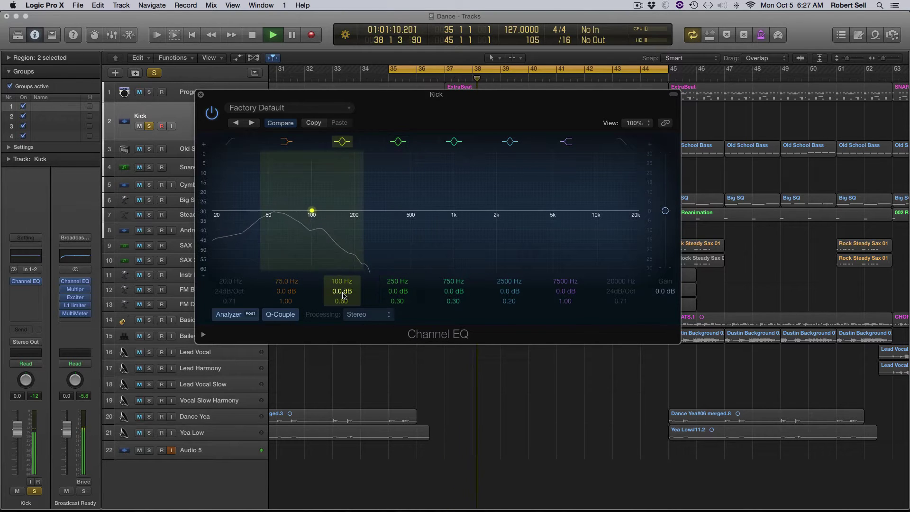
Set the Kick EQ's 100 Hz band to 55 Hz with +24 dB gain and a Q of 100 during playback
drag(311, 210, 312, 195)
drag(341, 301, 341, 246)
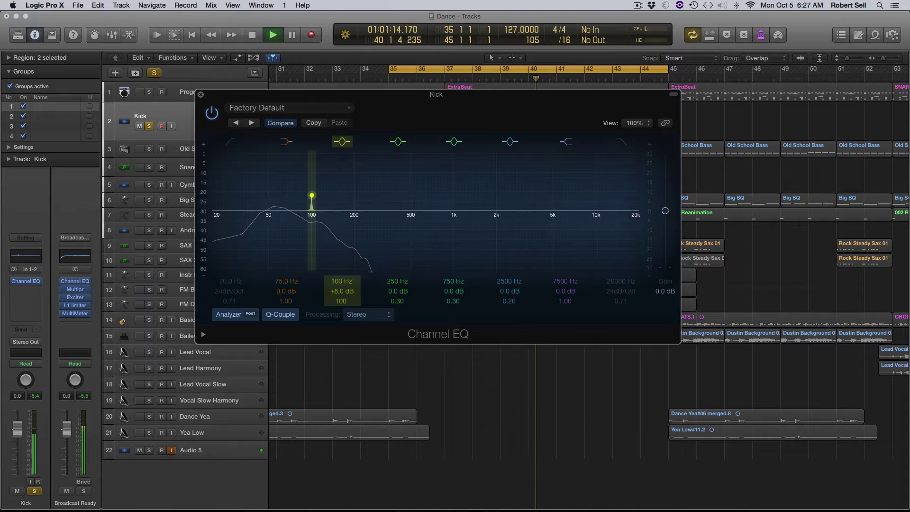
mouse_move(343, 293)
mouse_down()
mouse_move(343, 266)
mouse_move(342, 302)
mouse_up()
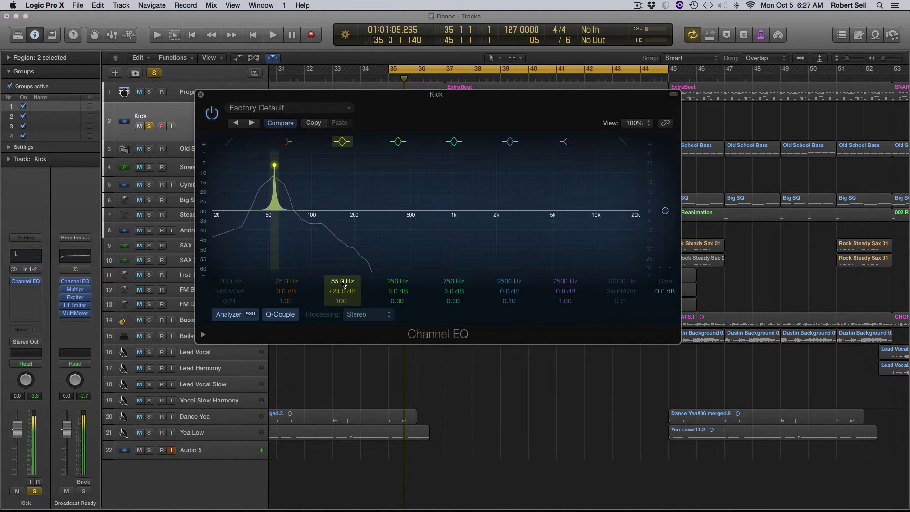
key(space)
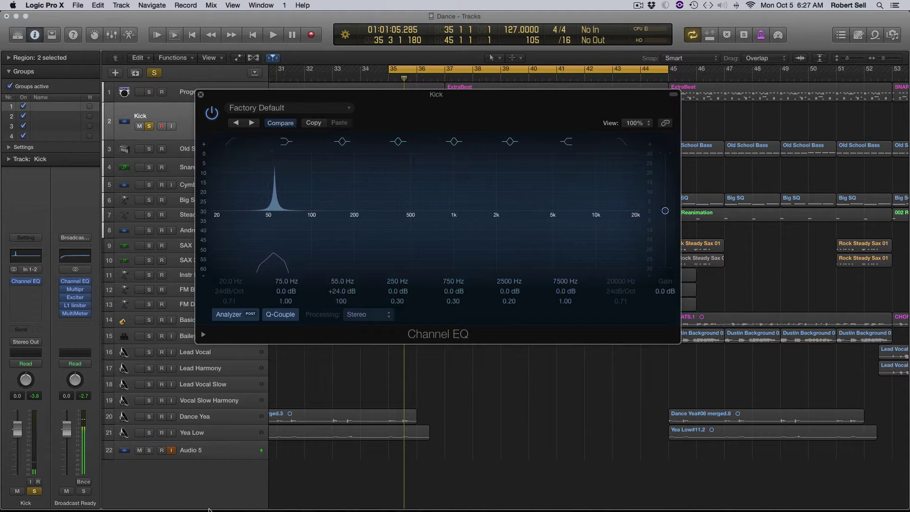
Open the note frequency chart note_freq.png from Downloads in Finder, close the folder window and enlarge the chart
click(21, 506)
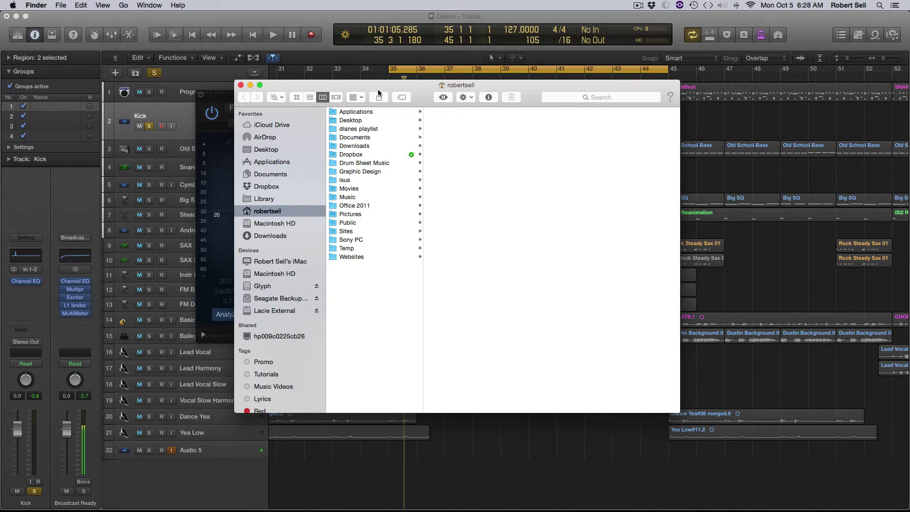
drag(379, 86, 340, 43)
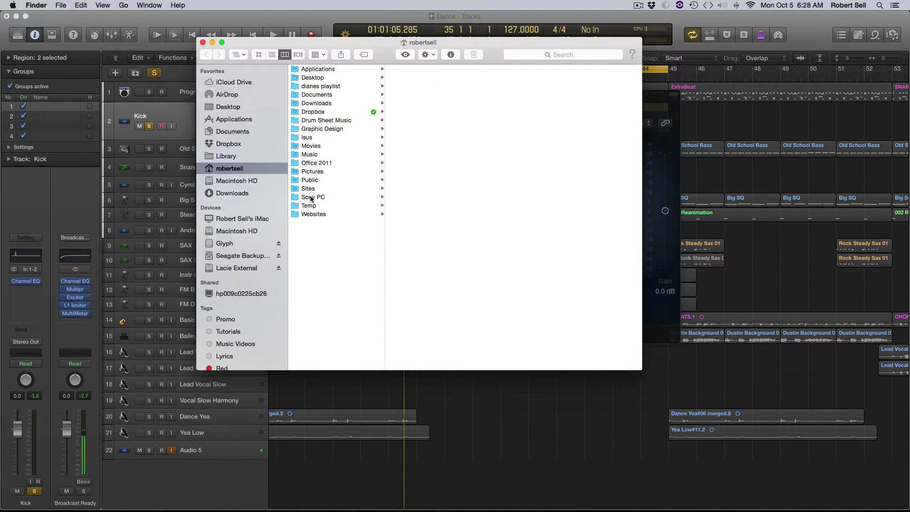
click(231, 193)
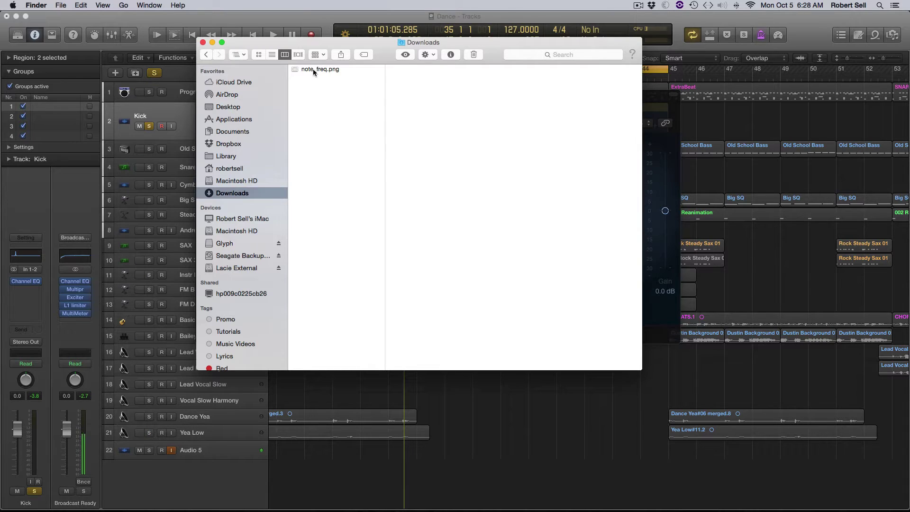
double_click(313, 70)
drag(353, 45, 426, 57)
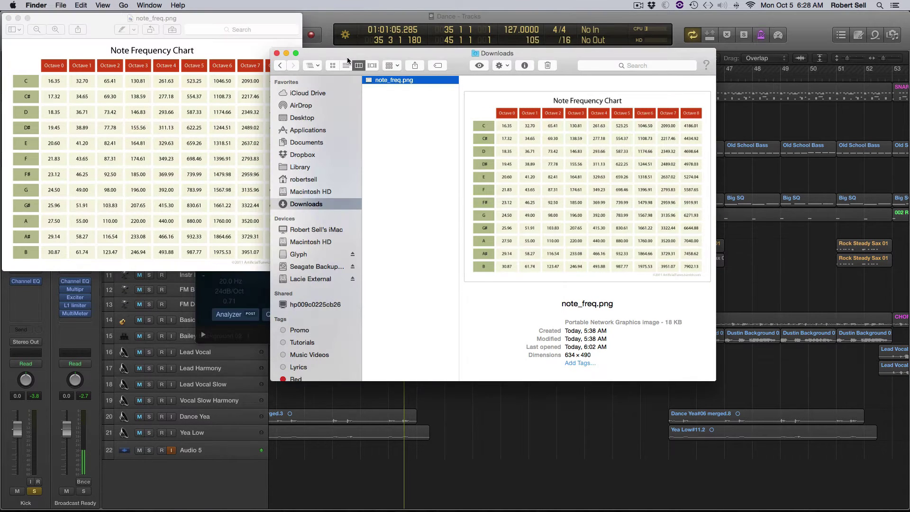
click(278, 53)
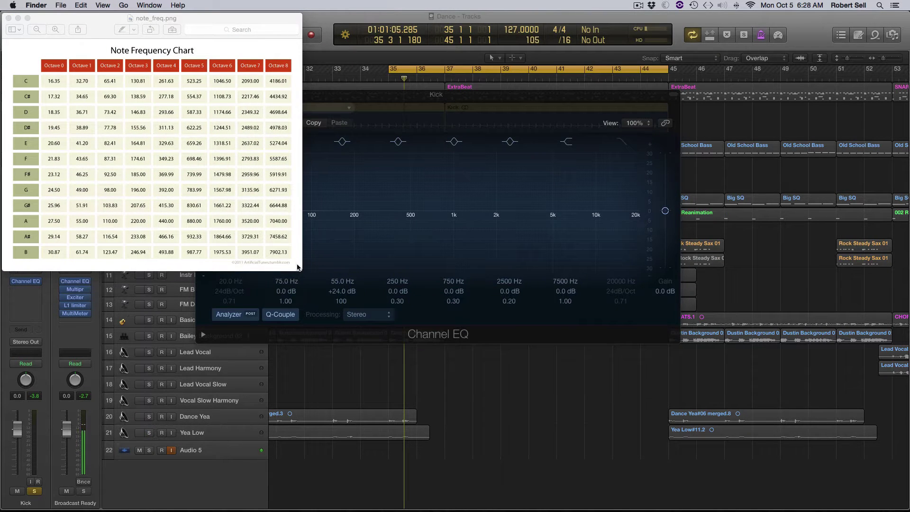
drag(301, 270, 328, 291)
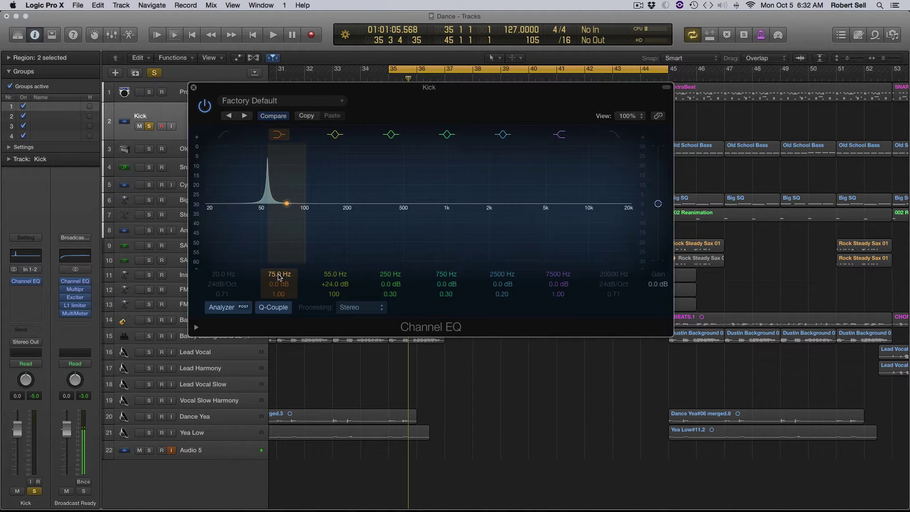
Play the kick with its boosted EQ band moved to 65 Hz and back to 55 Hz to compare the resonance
key(space)
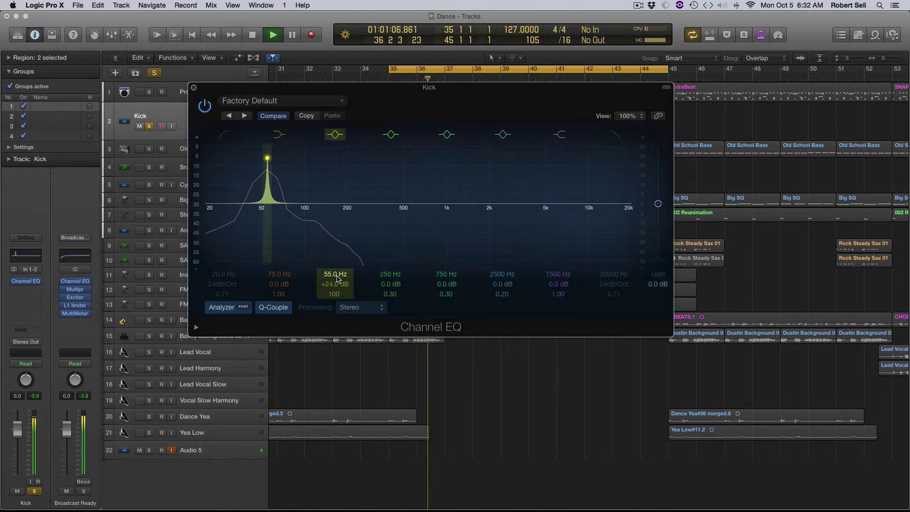
drag(337, 279, 337, 269)
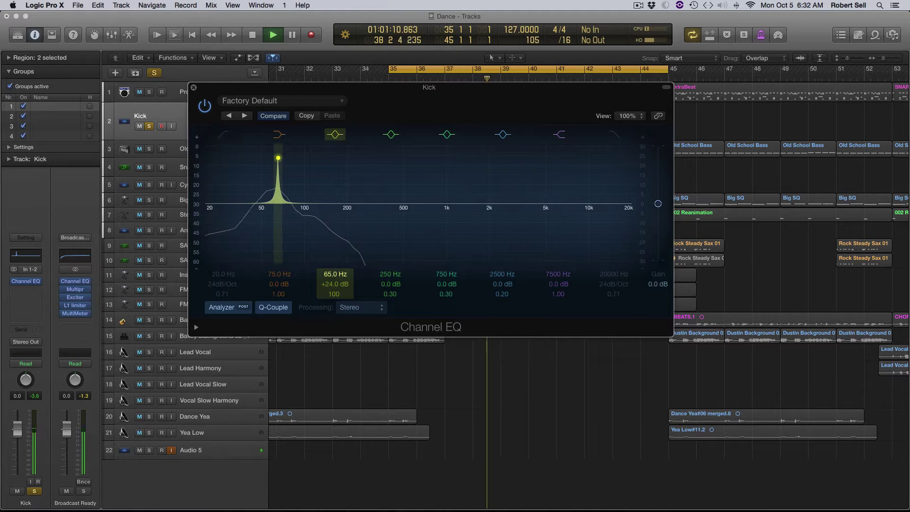
click(271, 195)
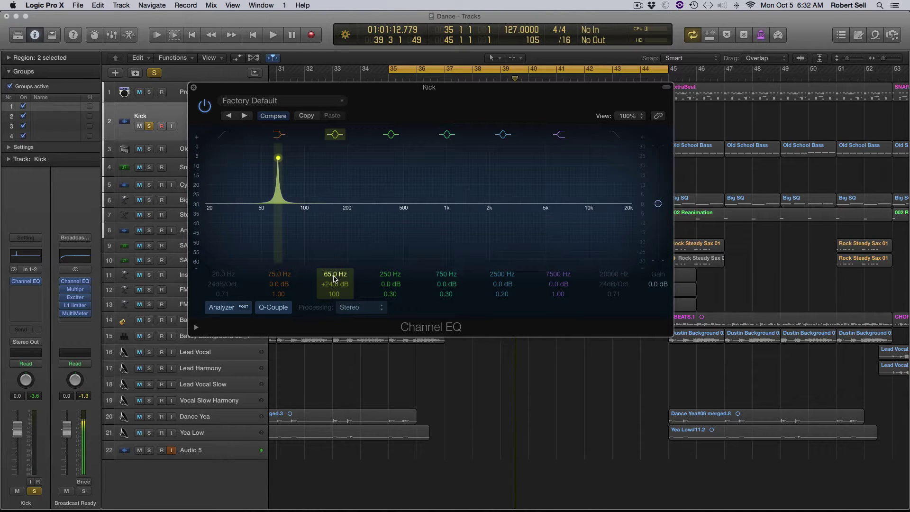
key(space)
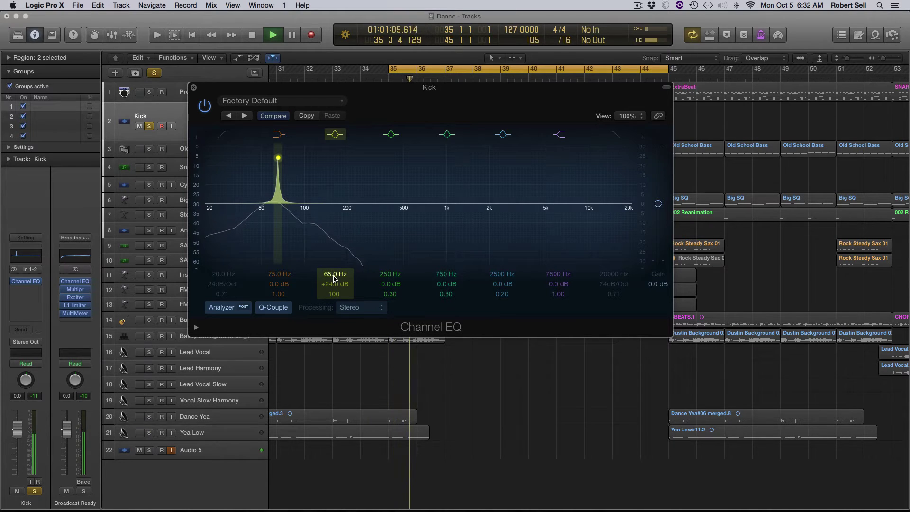
key(space)
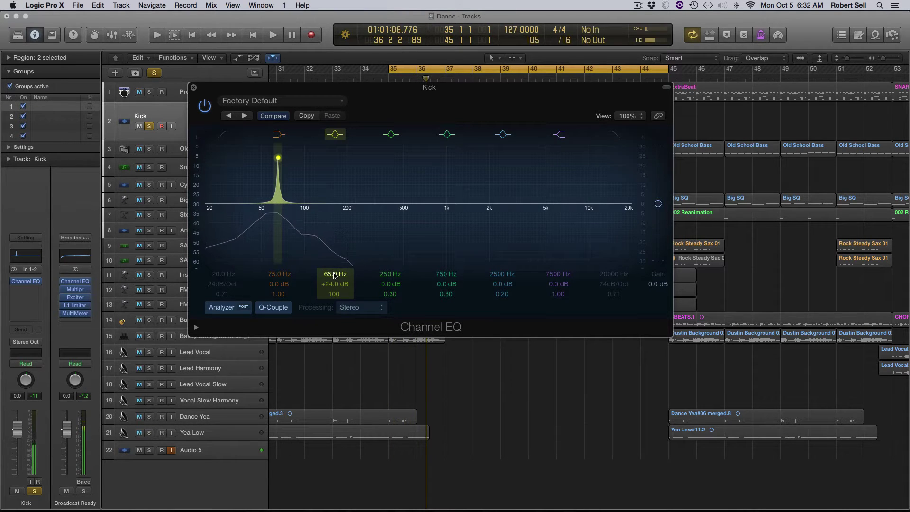
key(space)
drag(335, 276, 335, 285)
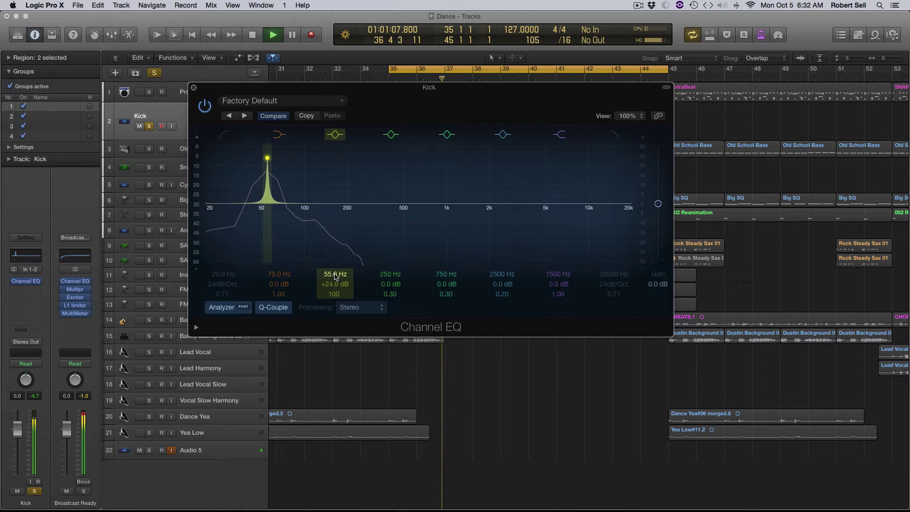
key(space)
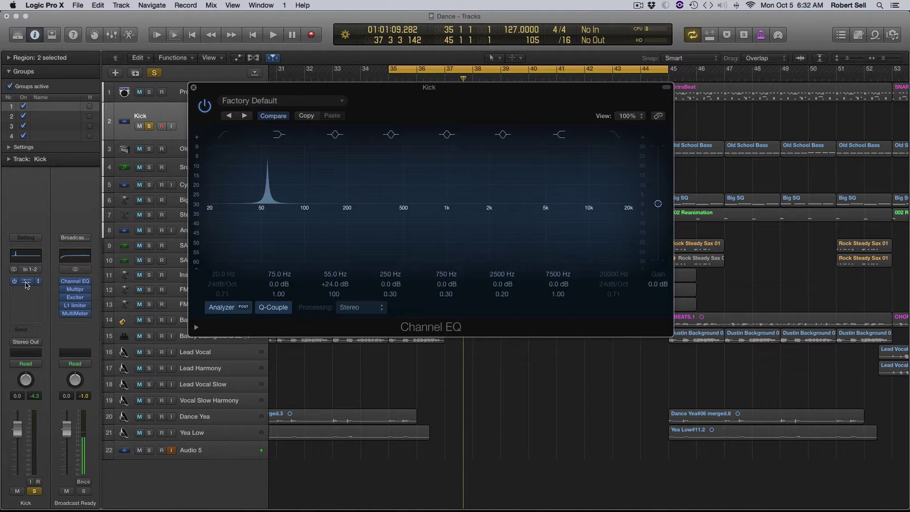
Insert a stereo Pitch Shifter after the Channel EQ on the Kick track and set its Semi Tones to 3
click(26, 292)
mouse_move(36, 398)
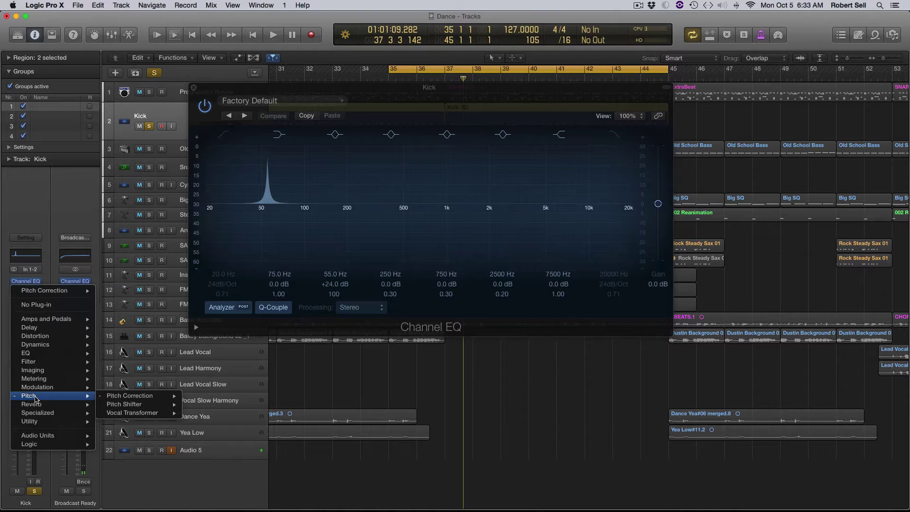
mouse_move(139, 407)
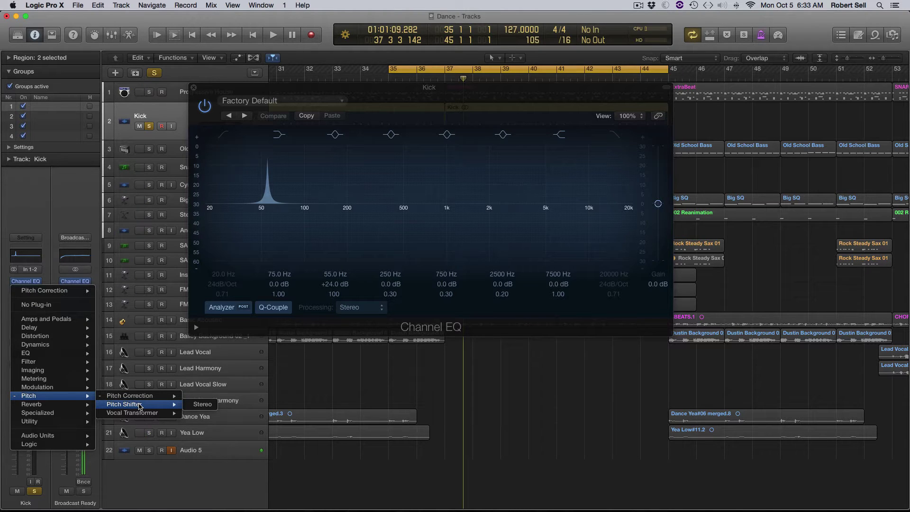
click(202, 404)
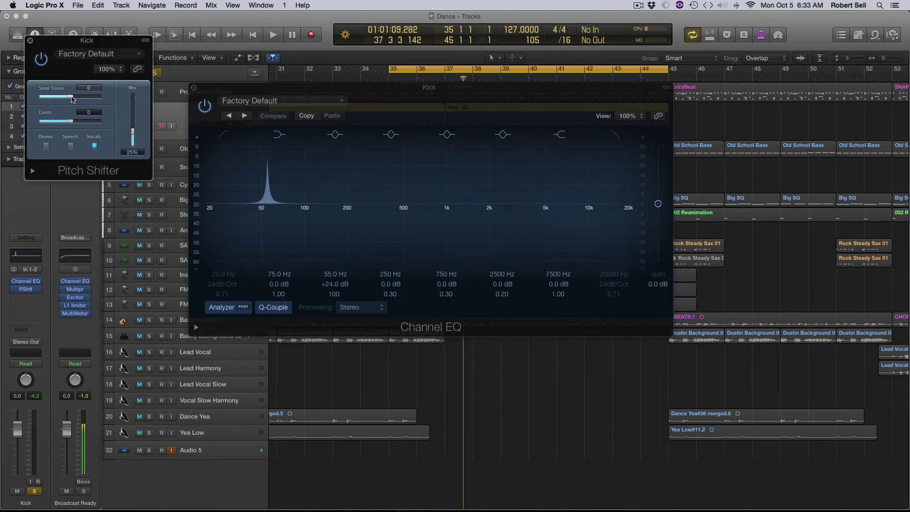
drag(75, 98, 77, 99)
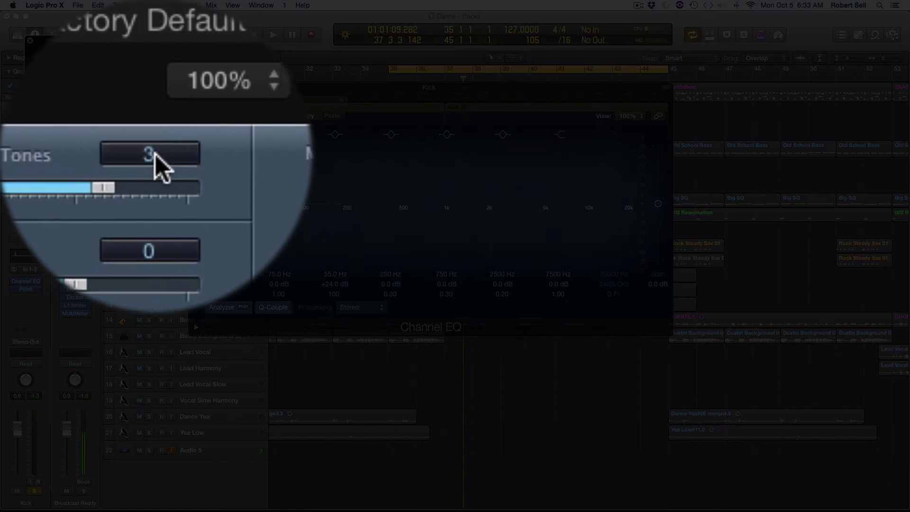
Close the Pitch Shifter and replace it on the Kick track with a stereo Pitch Correction plug-in
drag(155, 154, 156, 154)
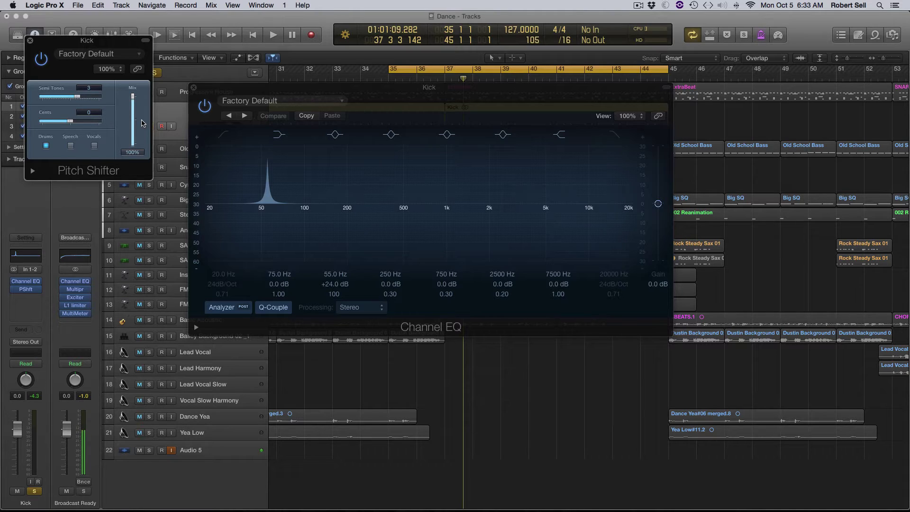
click(30, 42)
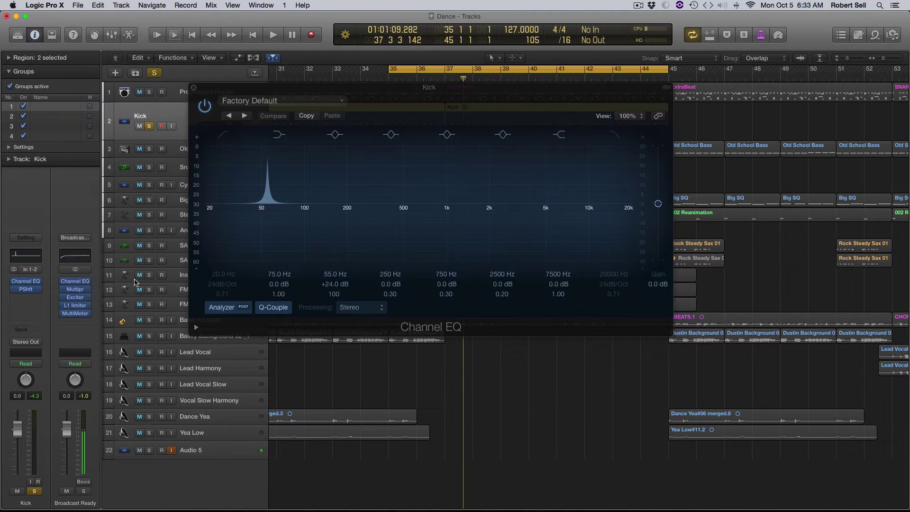
click(40, 291)
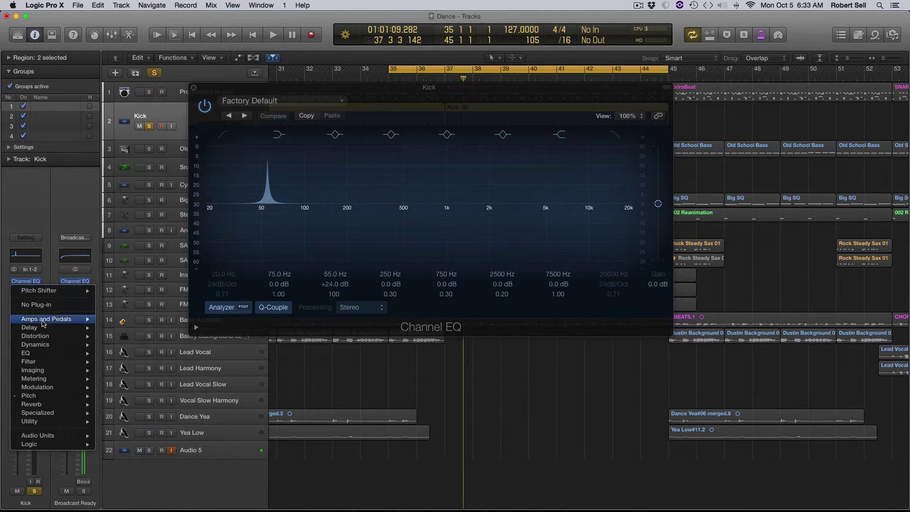
mouse_move(52, 396)
mouse_move(121, 398)
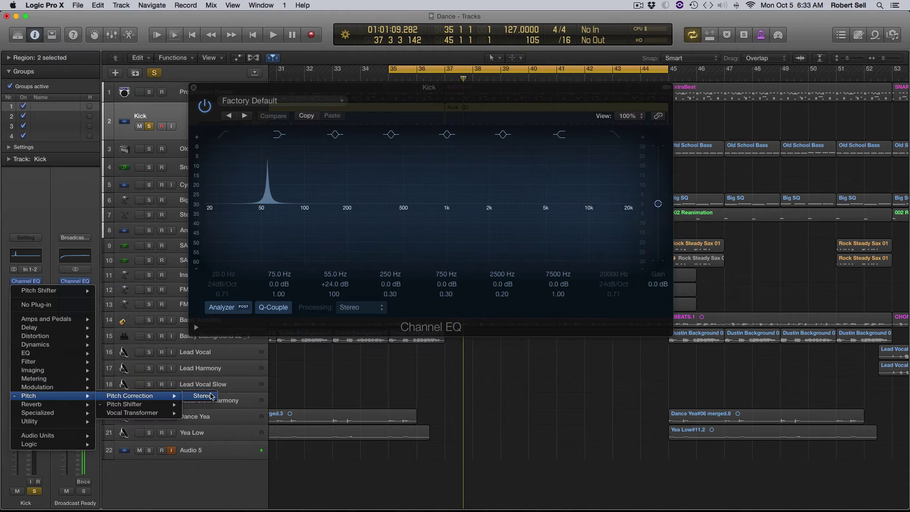
click(210, 396)
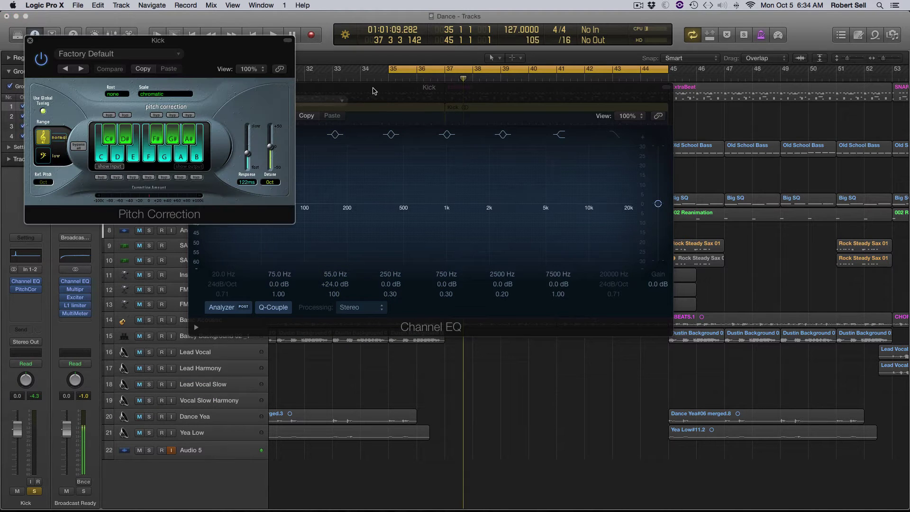
Set the Pitch Correction response to 0.00 ms and disable every scale note except C, with the Channel EQ window moved aside
drag(377, 90, 478, 56)
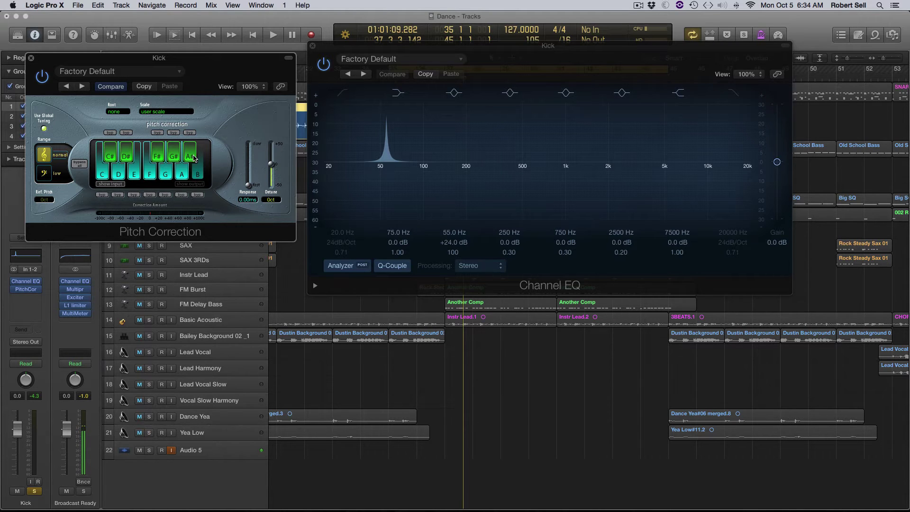
click(184, 177)
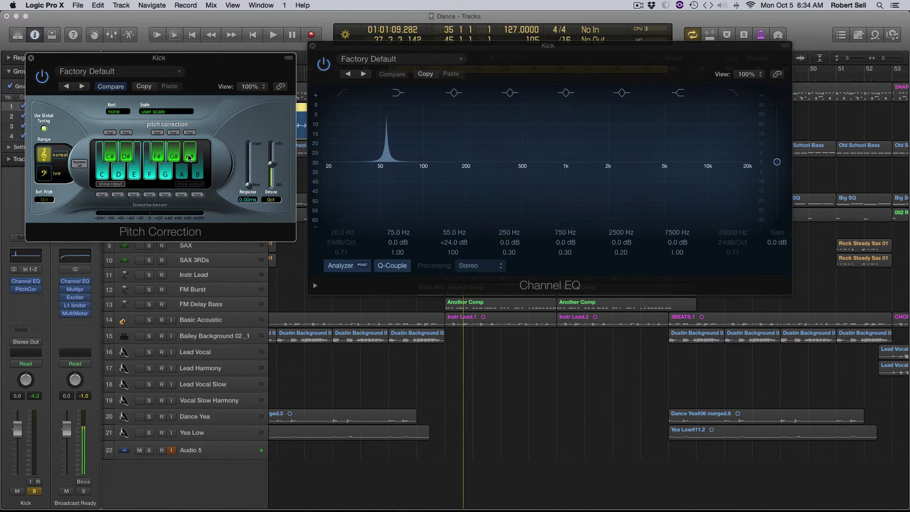
click(159, 158)
click(149, 175)
click(127, 157)
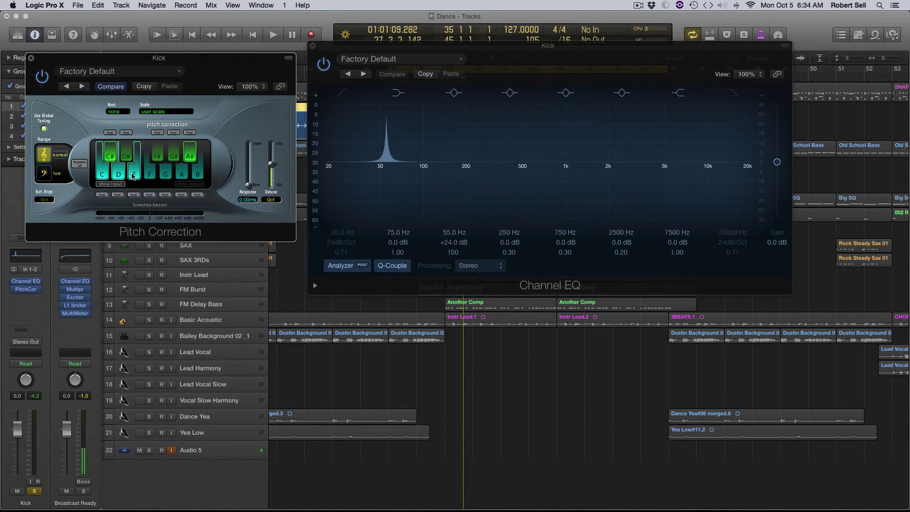
click(134, 174)
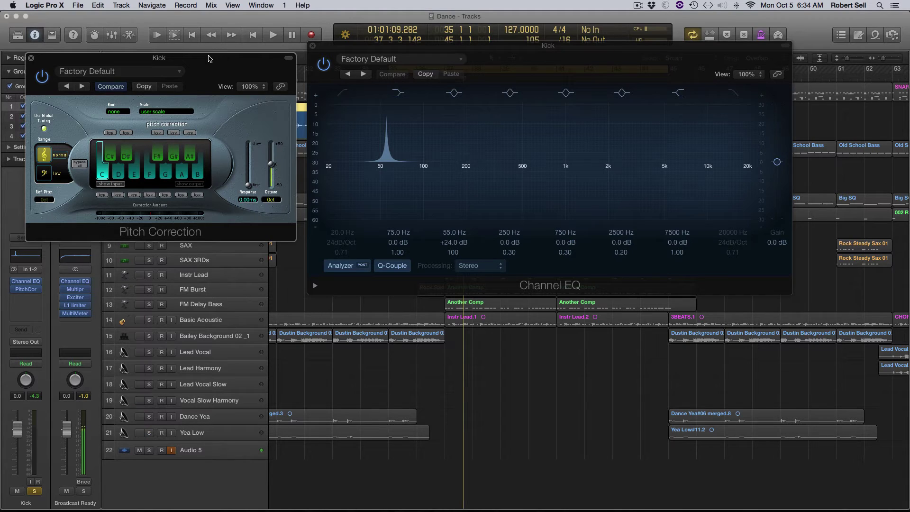
Play the kick through the pitch correction and lower the 55 Hz EQ band's gain to +21.5 dB
drag(210, 58, 220, 52)
key(space)
mouse_move(454, 242)
mouse_down()
mouse_move(454, 278)
mouse_move(453, 247)
mouse_up()
double_click(454, 236)
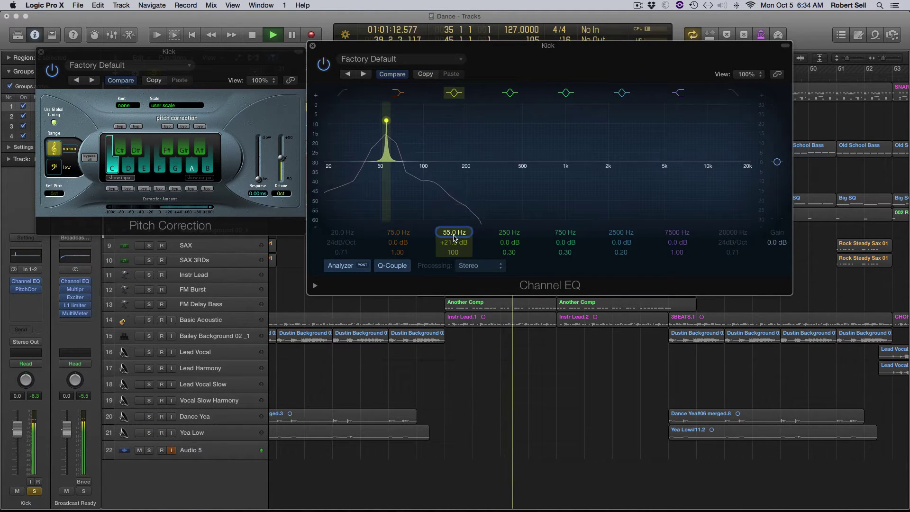
key(space)
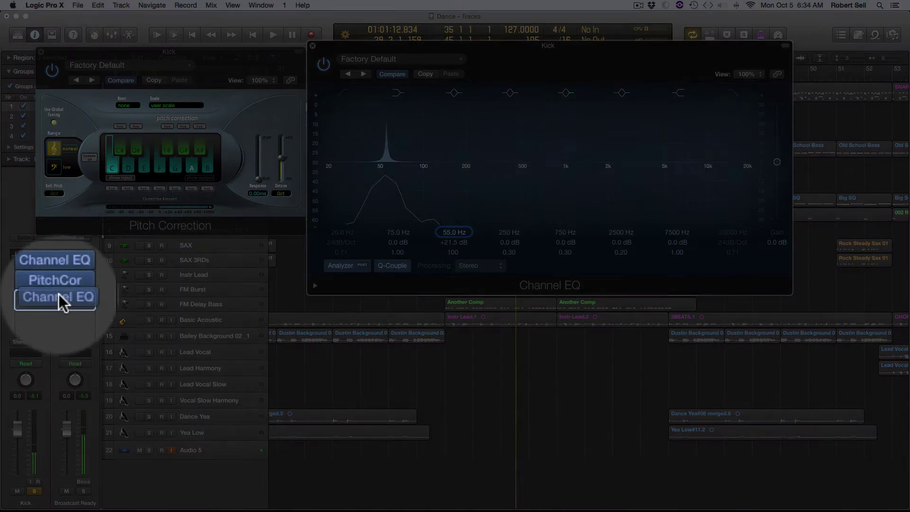
Reorder the Kick inserts so Pitch Correction comes before Channel EQ, and reopen both plug-in windows beside each other
click(32, 284)
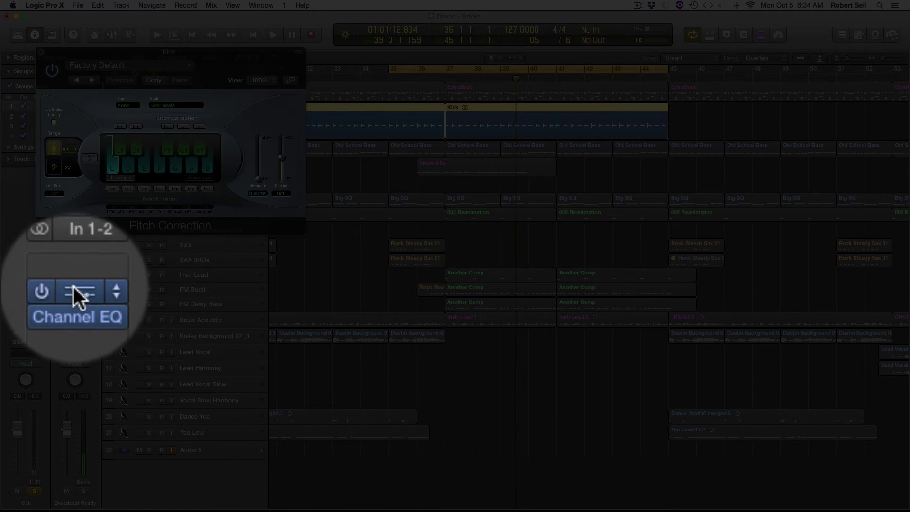
click(73, 284)
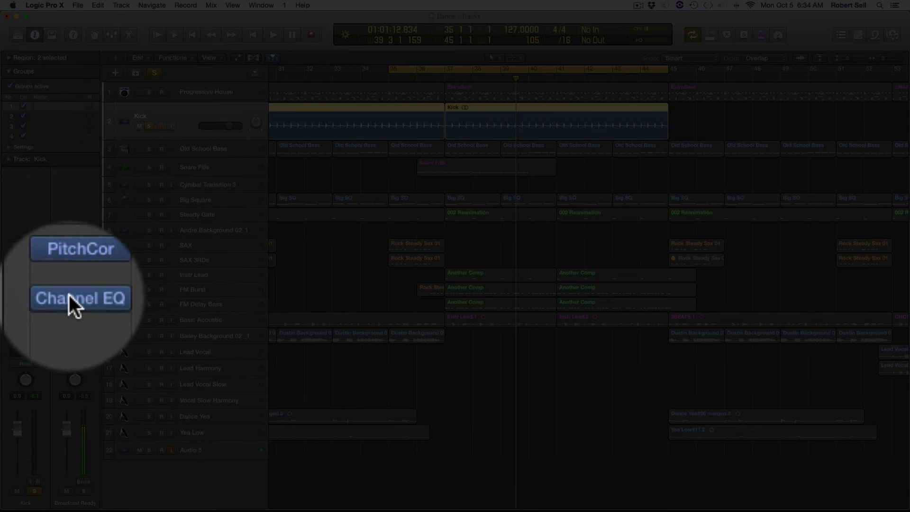
click(73, 290)
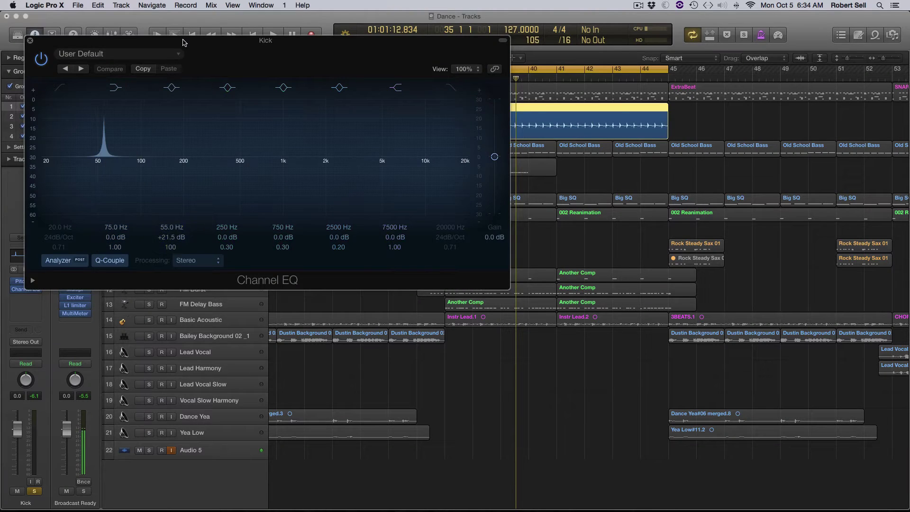
drag(182, 43, 518, 48)
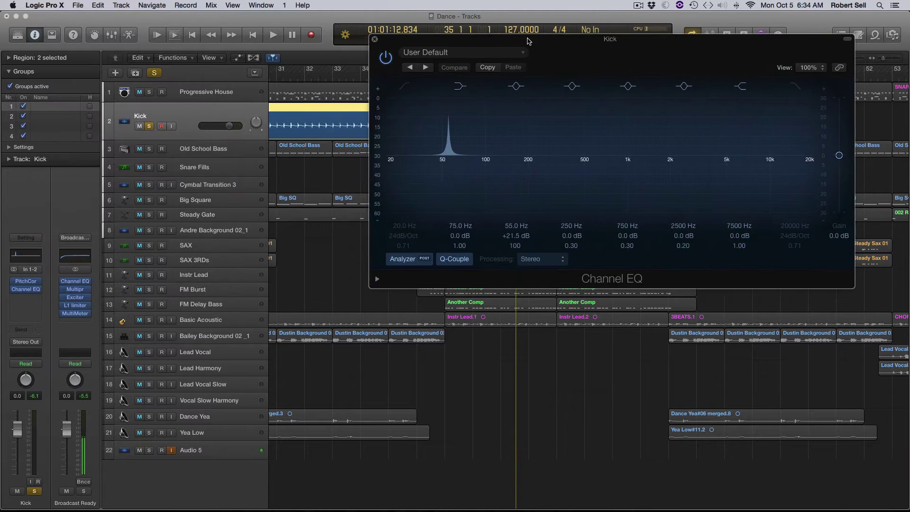
click(28, 290)
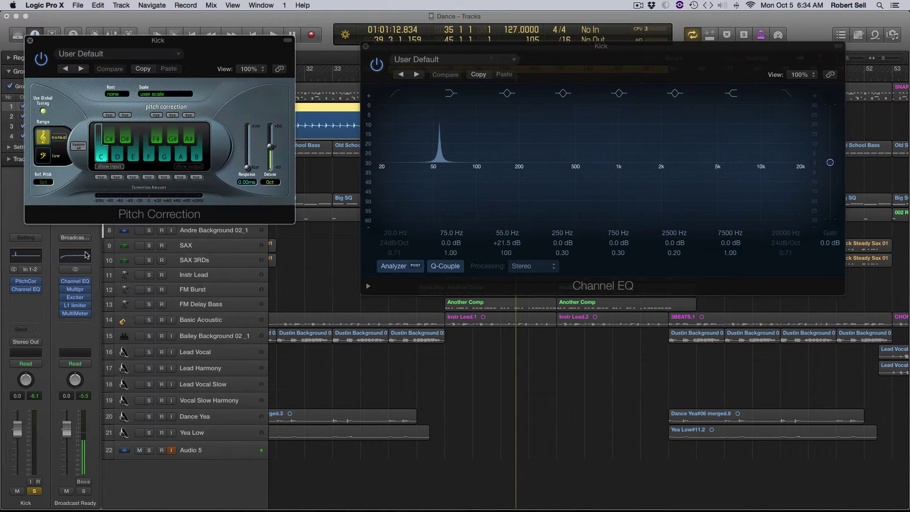
Move the Kick EQ's 55 Hz band to 64 Hz with +24 dB gain during playback
key(space)
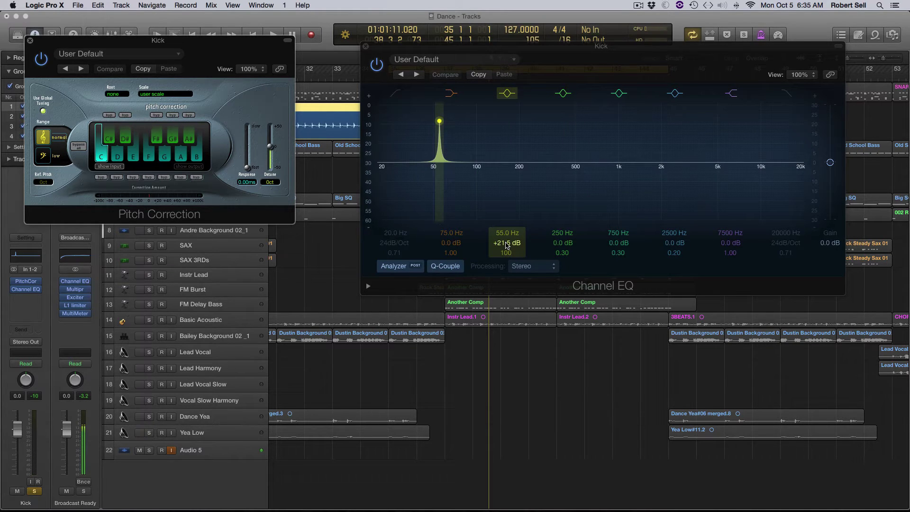
key(space)
drag(507, 245, 507, 231)
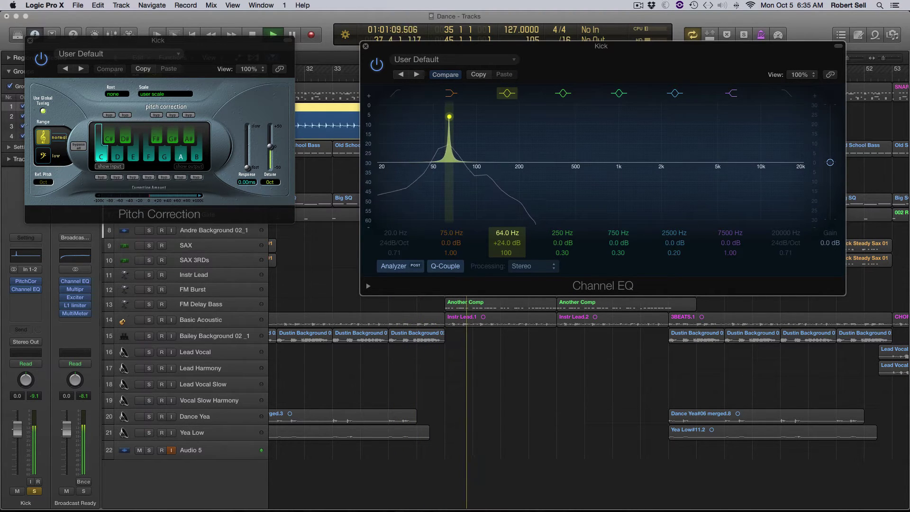
drag(507, 232, 507, 231)
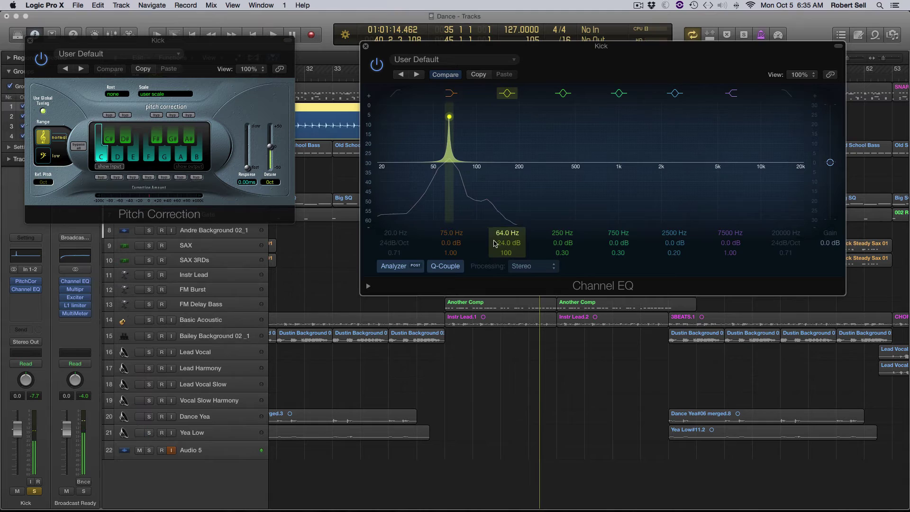
key(space)
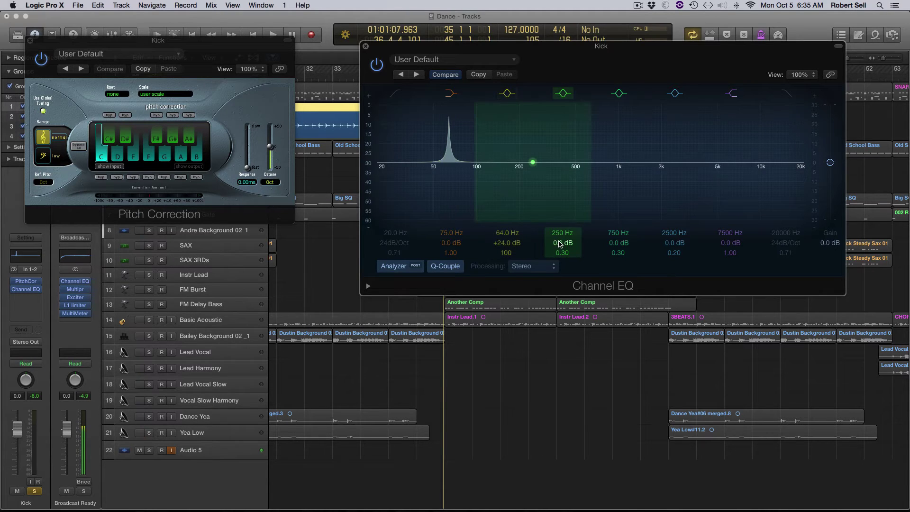
Set the Kick EQ's 250 Hz band to 128 Hz with +24 dB gain and a Q of 5.00, and play it back
drag(560, 245, 563, 218)
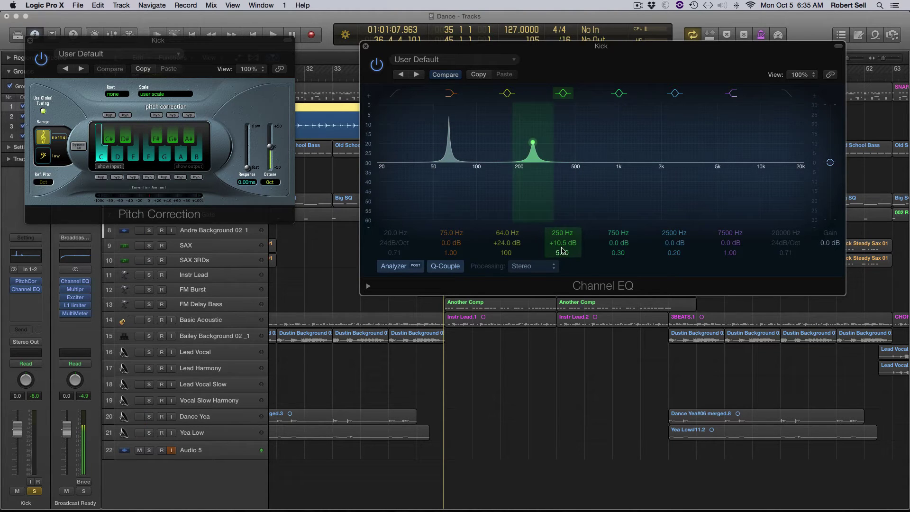
mouse_move(562, 245)
mouse_down()
mouse_move(562, 233)
mouse_move(565, 251)
mouse_up()
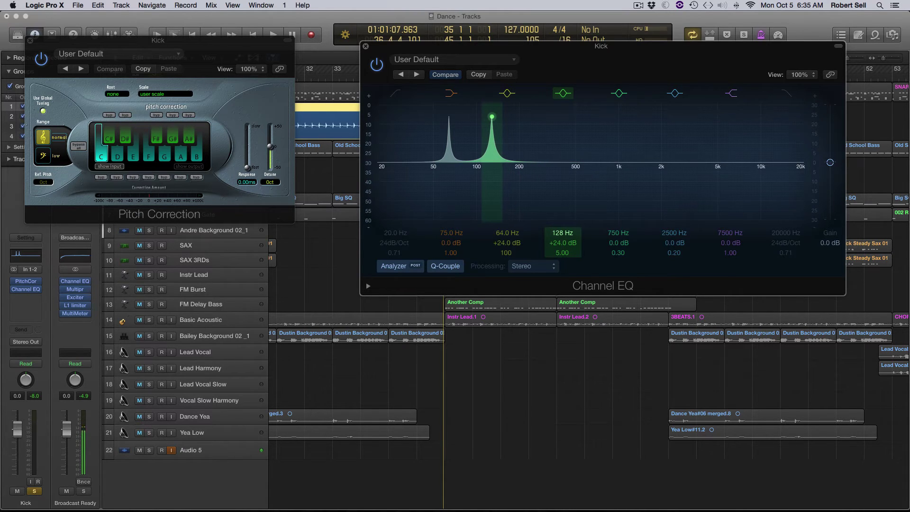
key(space)
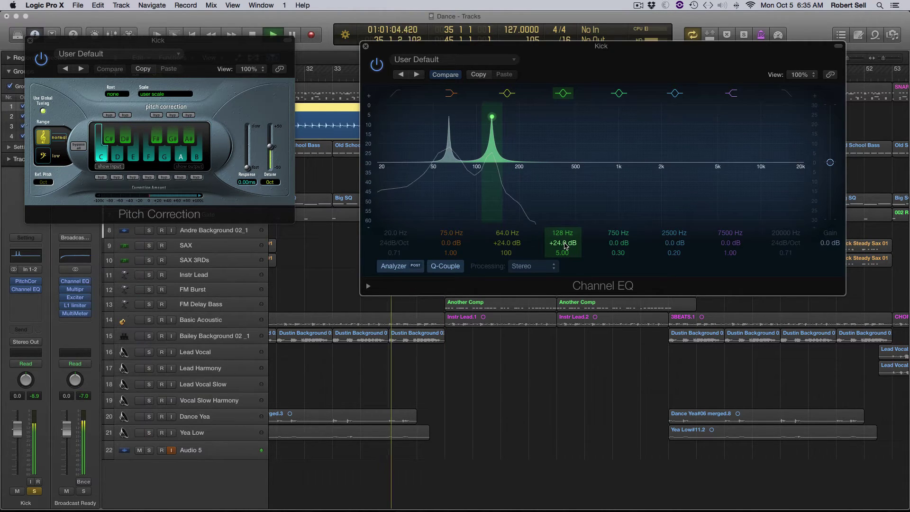
mouse_move(565, 244)
mouse_down()
mouse_move(565, 287)
mouse_move(565, 244)
mouse_up()
Lower the 64 Hz band's gain to 0.5 dB during playback to audition the 128 Hz boost on its own
drag(507, 243, 507, 270)
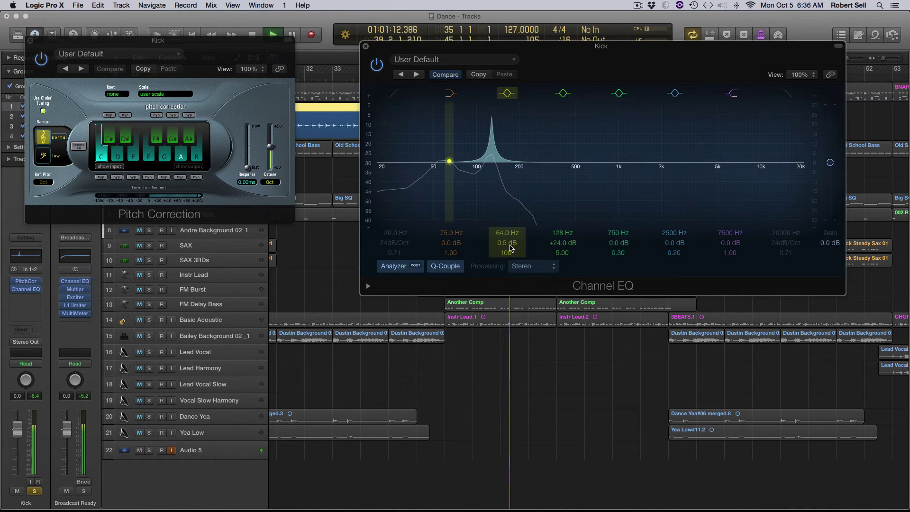
click(563, 245)
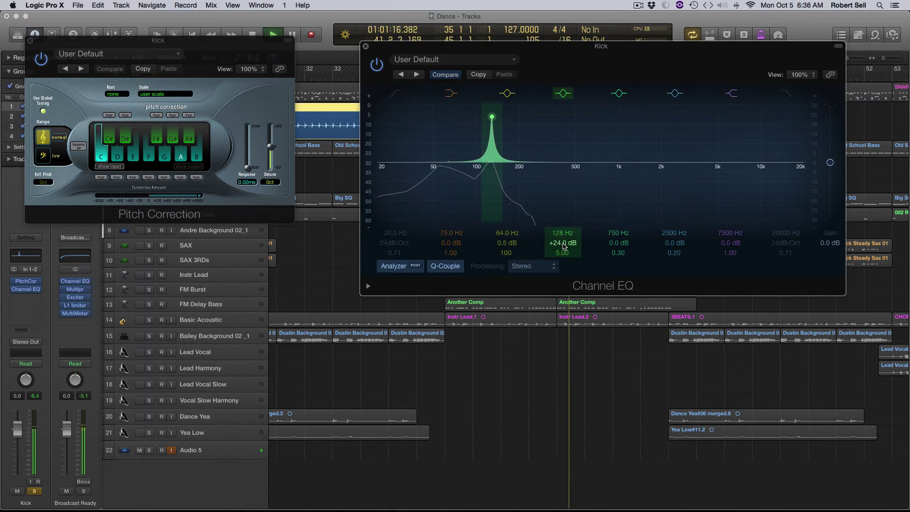
drag(561, 234, 562, 235)
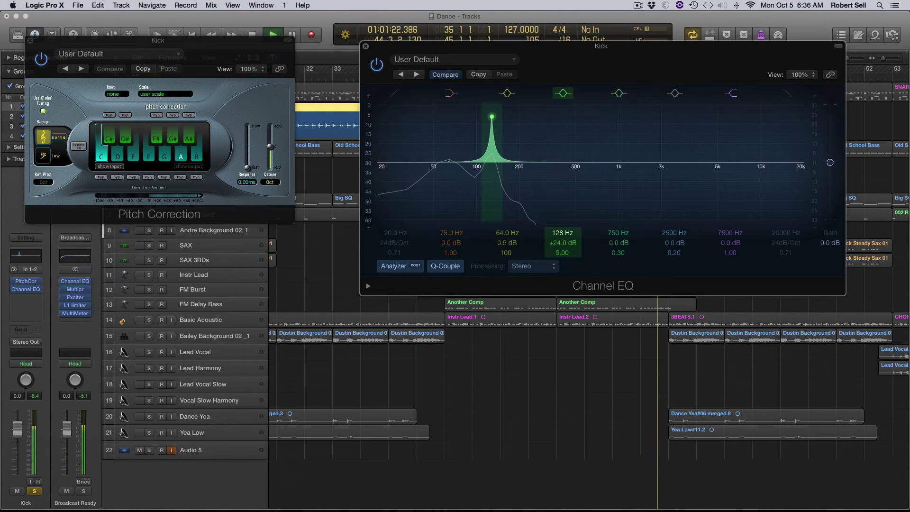
key(space)
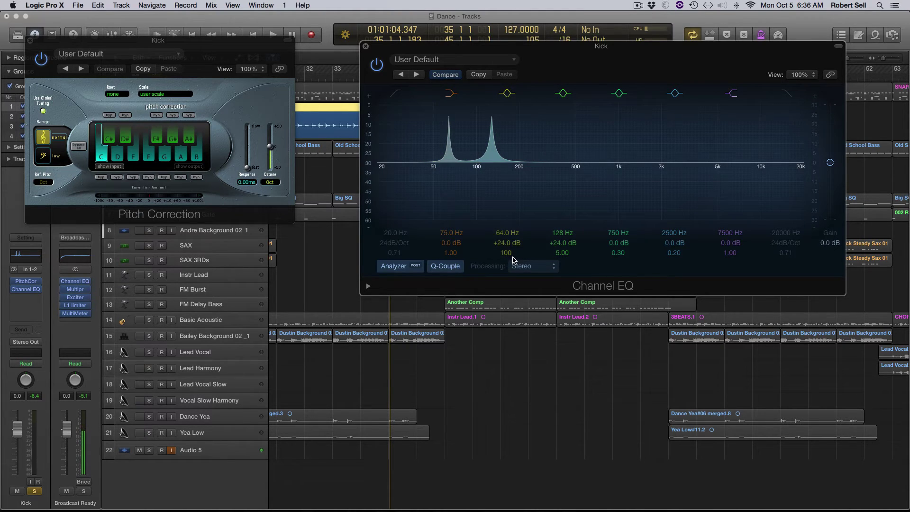
Try a softer balance during playback, with the 64 Hz band at +9.5 dB and the 128 Hz band at +16.5 dB
key(space)
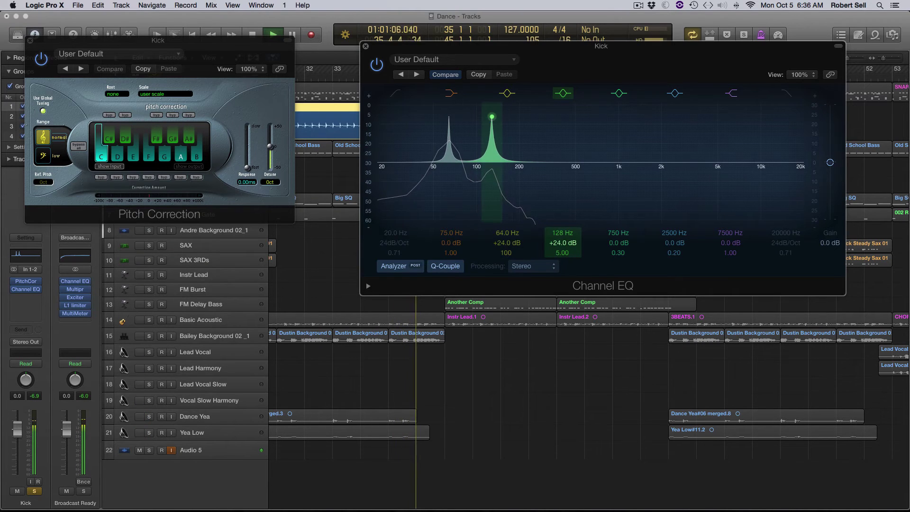
drag(448, 117, 448, 139)
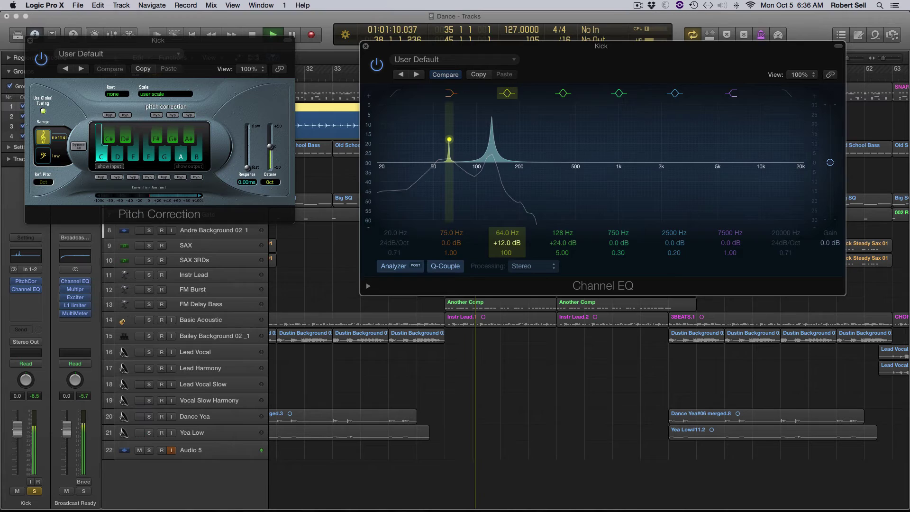
drag(491, 117, 449, 141)
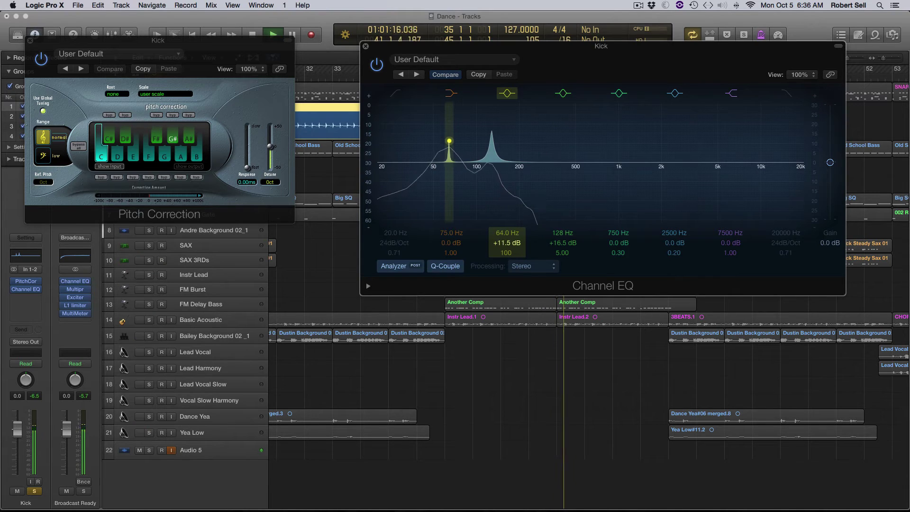
drag(507, 242, 507, 245)
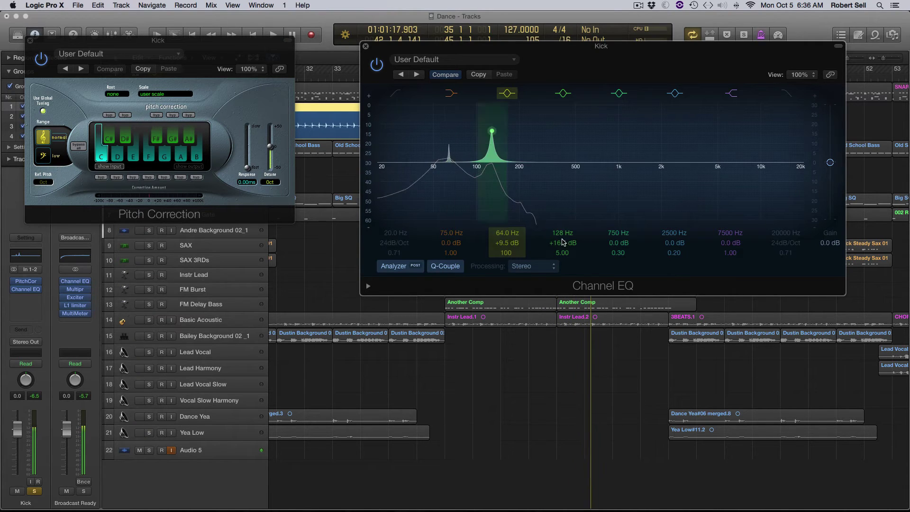
Reduce the 128 Hz band to +1.0 dB and compare the 64 Hz band at +24 dB and -17 dB during playback, readjusting both gains
drag(563, 242, 563, 261)
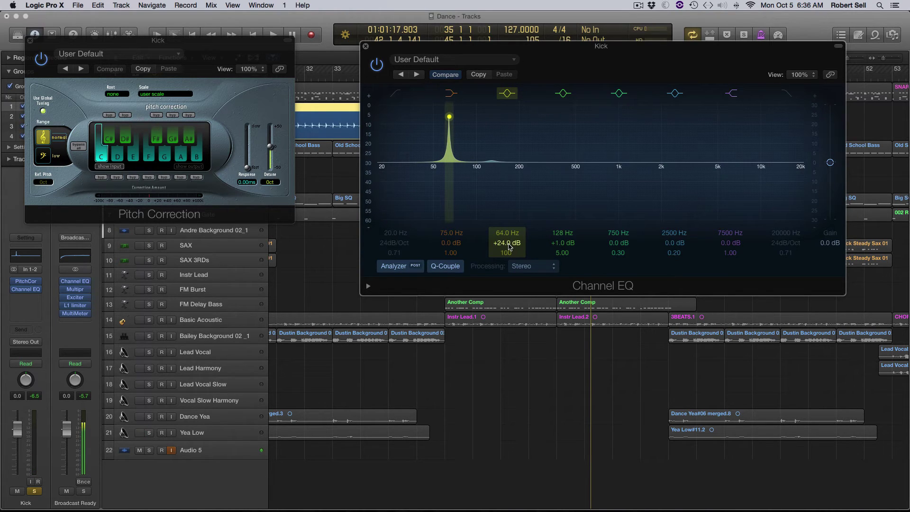
key(space)
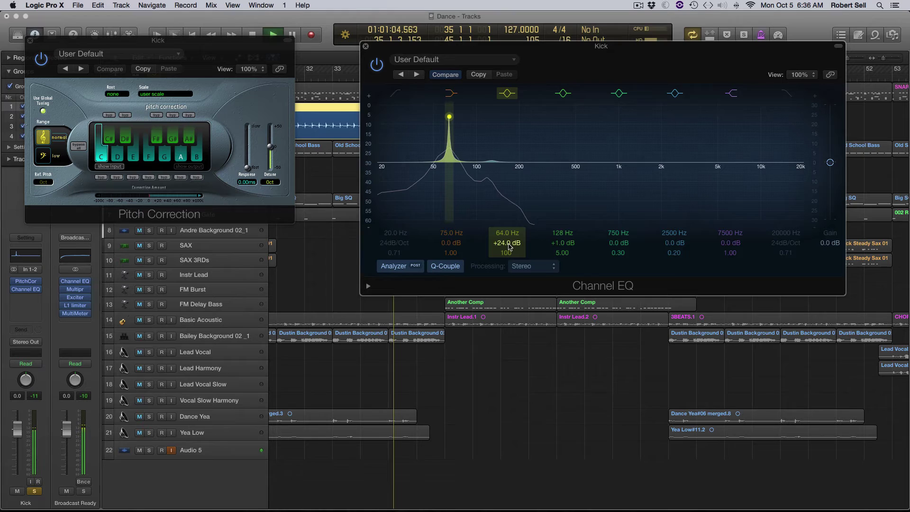
drag(508, 246, 509, 303)
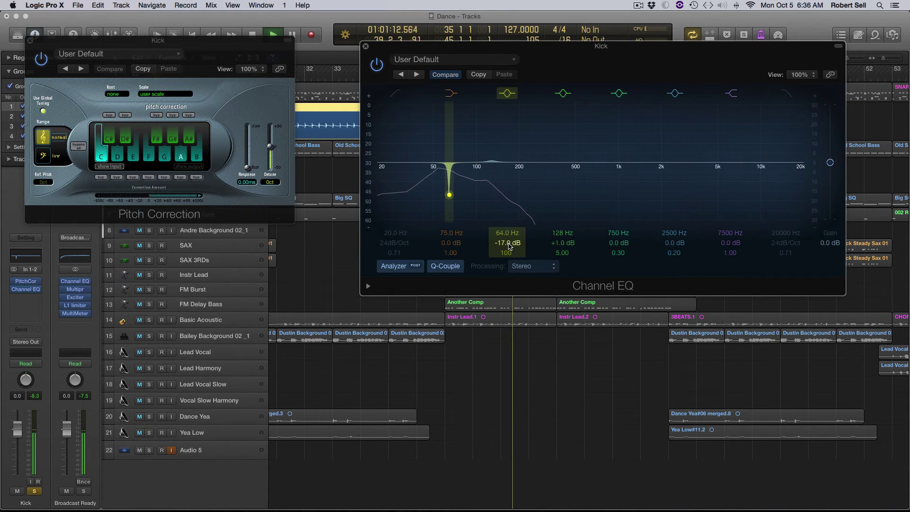
drag(509, 245, 509, 231)
drag(558, 247, 560, 245)
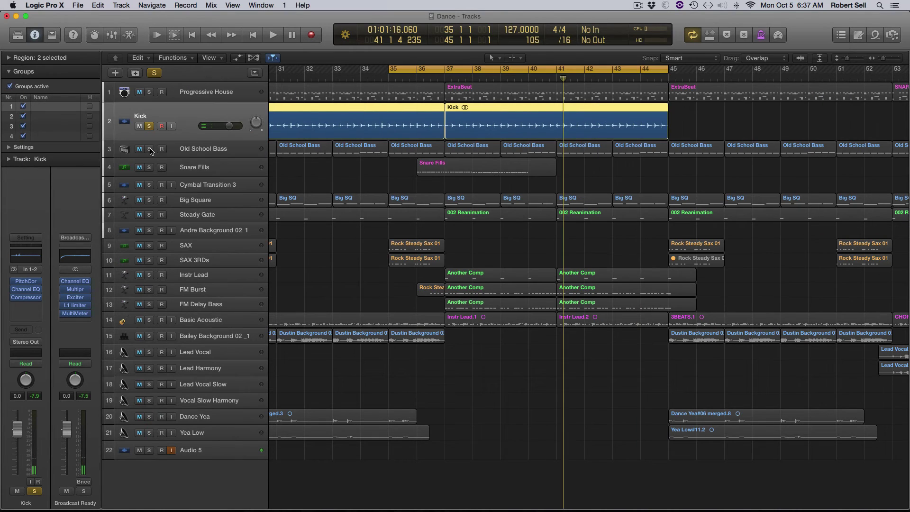
Solo the Old School Bass with the Kick and play them together, briefly taking the Kick out of solo to compare
key(space)
click(150, 149)
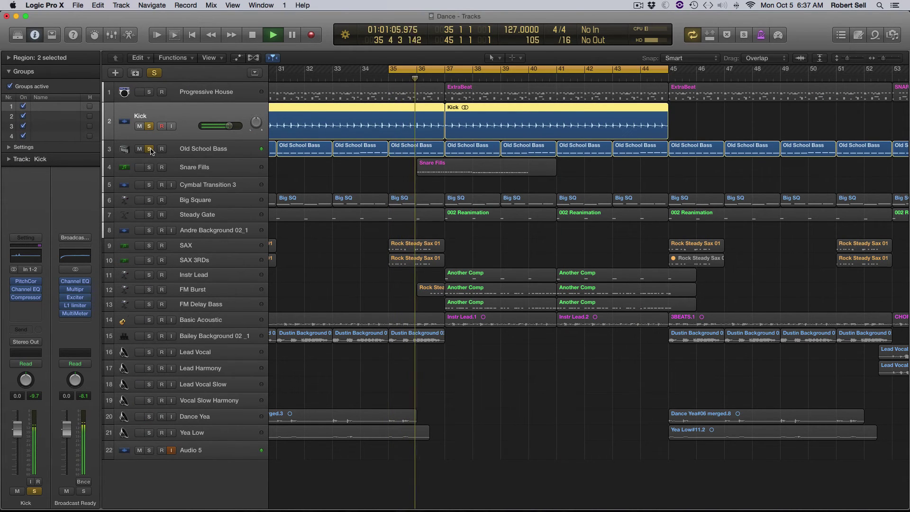
key(space)
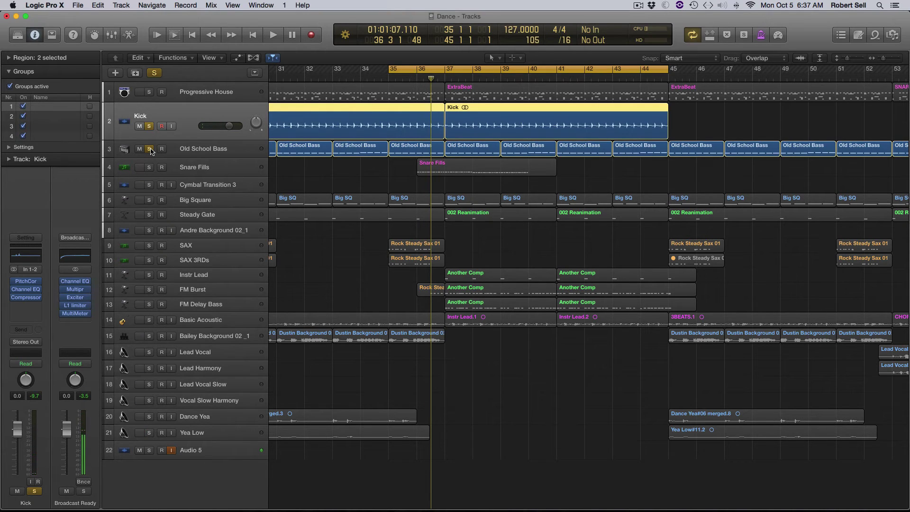
key(space)
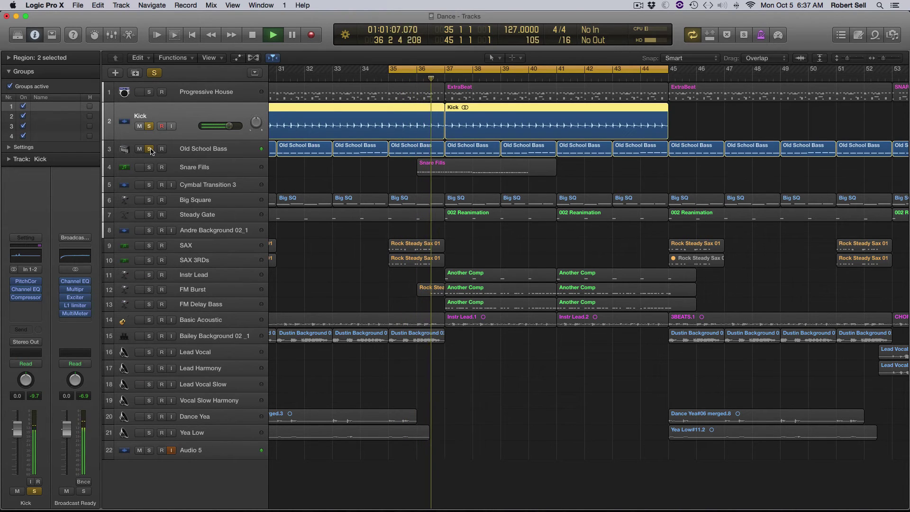
click(149, 126)
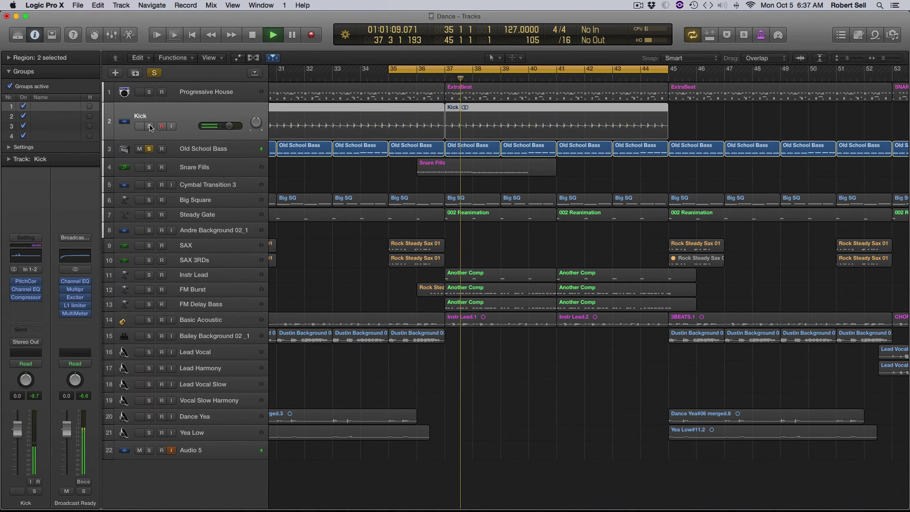
click(149, 126)
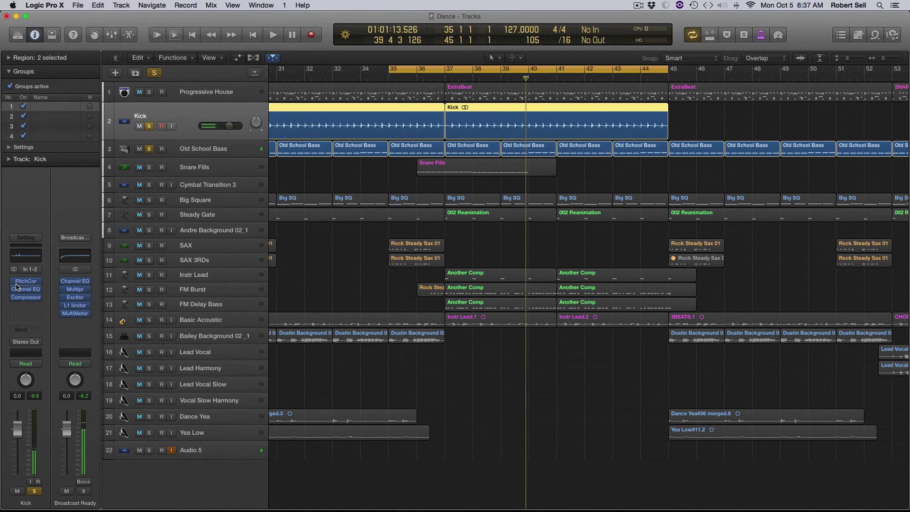
Compare the Kick with its PitchCor plug-in bypassed and enabled while playing it against the Old School Bass
key(space)
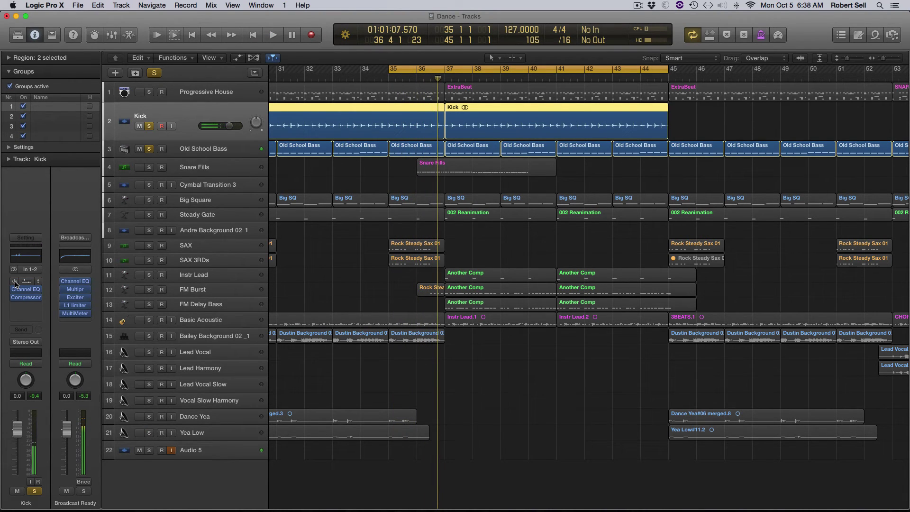
key(space)
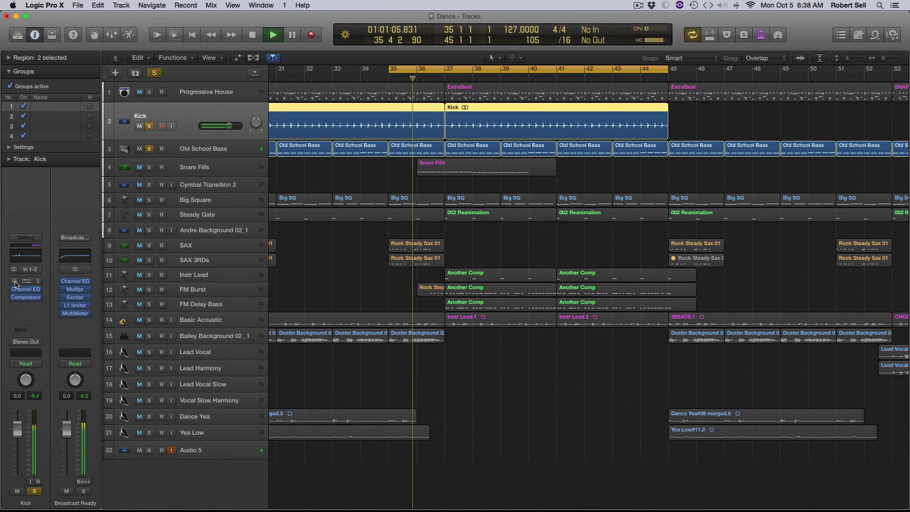
key(space)
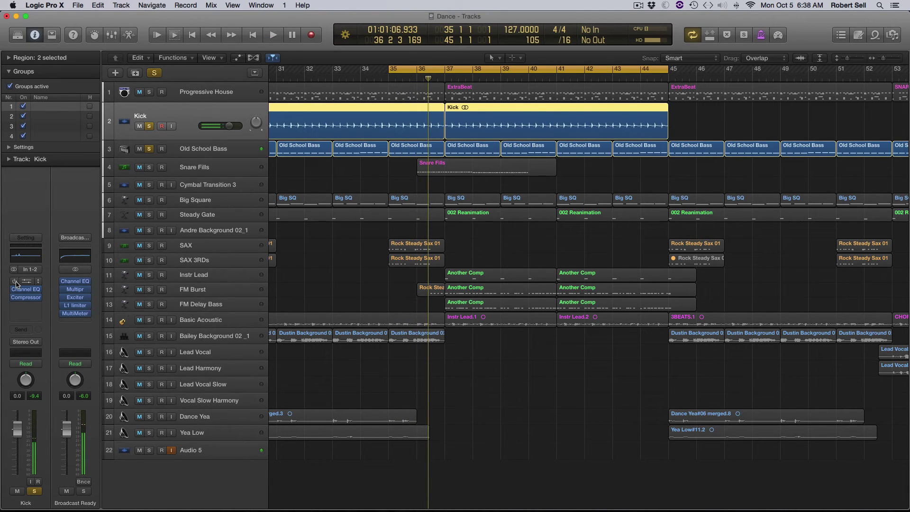
key(space)
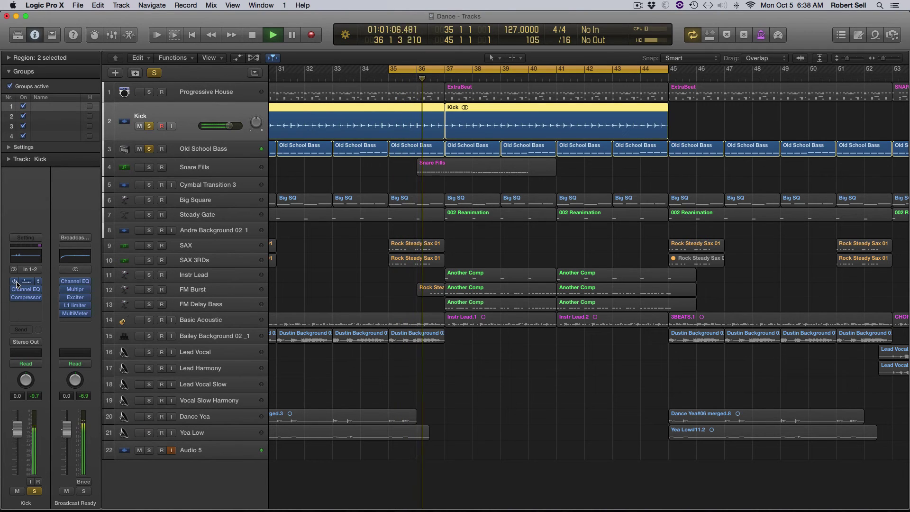
Unsolo the Kick and Old School Bass and play the full mix from bar 35
click(149, 126)
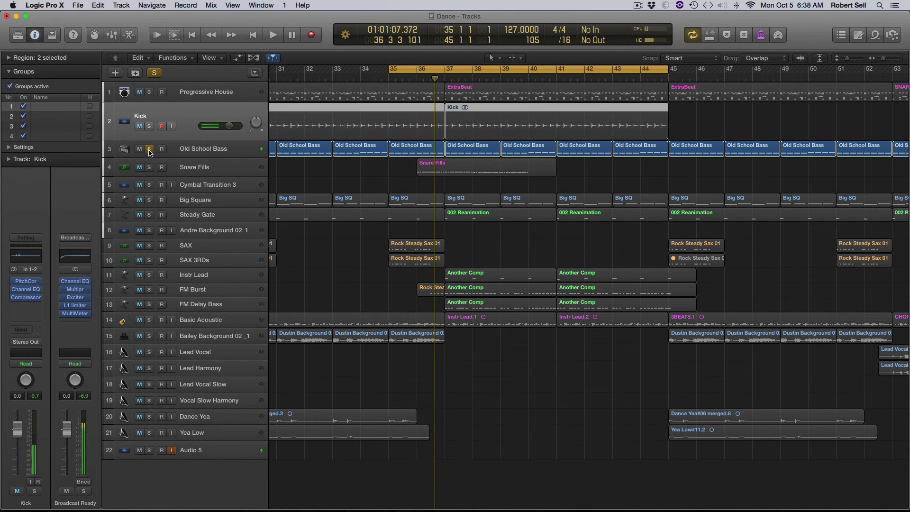
click(149, 150)
key(space)
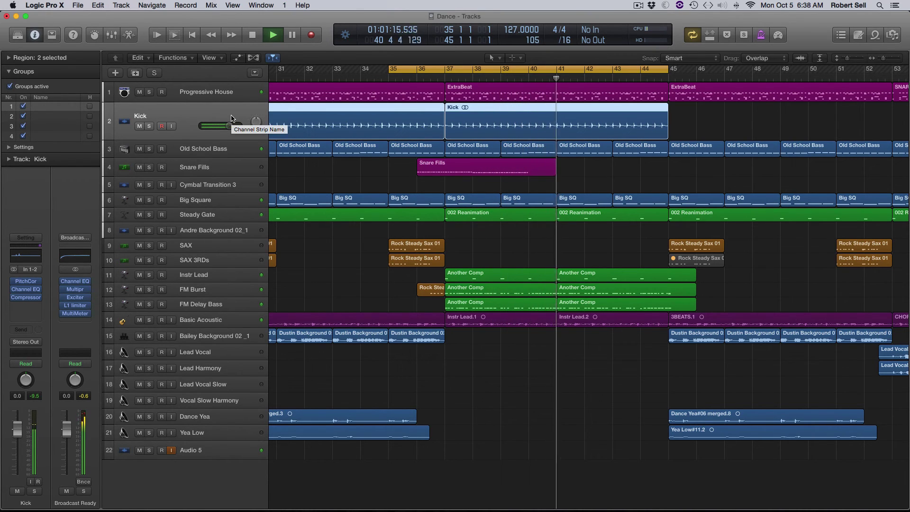
key(space)
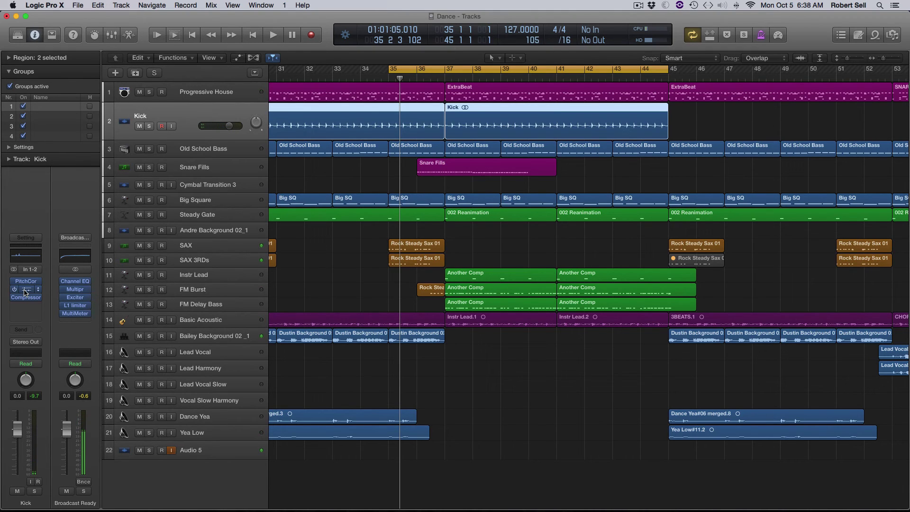
Solo the Kick and, during playback, set its Channel EQ's 2500 Hz band to 3600 Hz with +8.5 dB gain
click(149, 127)
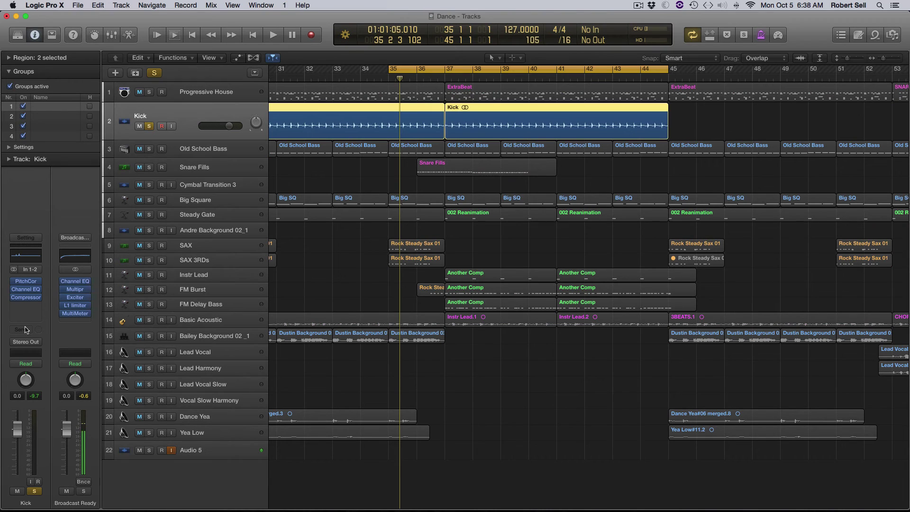
click(21, 291)
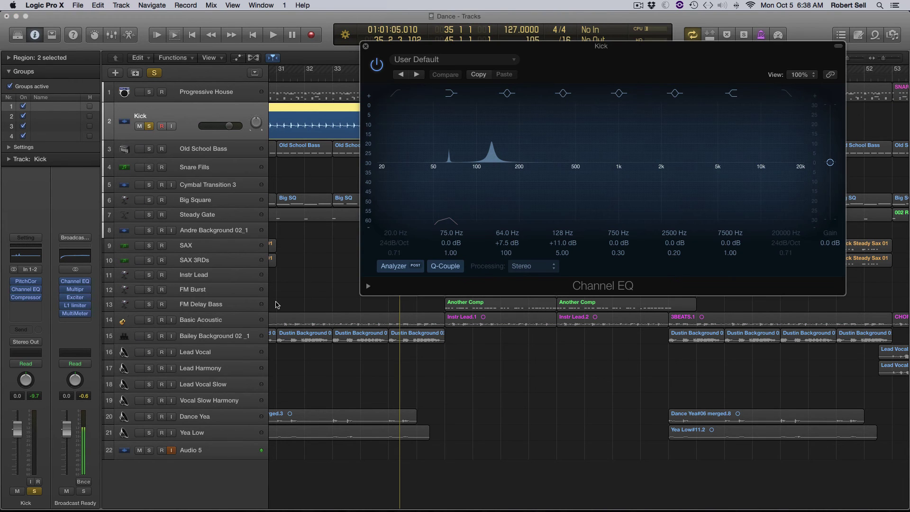
drag(577, 51, 472, 94)
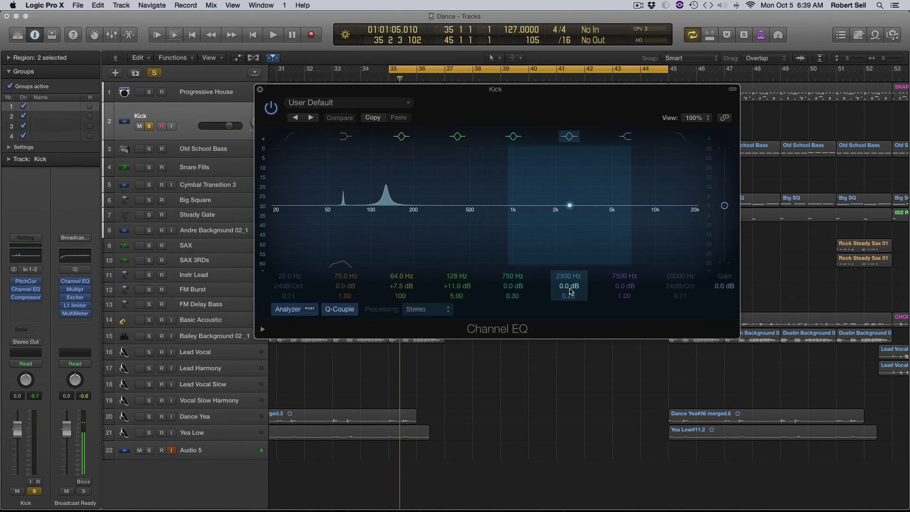
key(space)
mouse_move(570, 286)
mouse_down()
mouse_move(570, 256)
mouse_move(568, 316)
mouse_move(569, 296)
mouse_up()
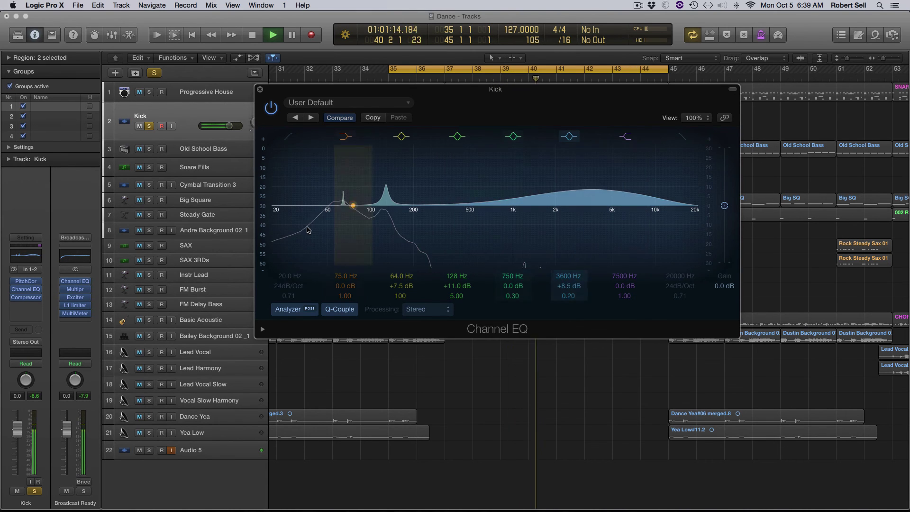
Add the Old School Bass to the solo and raise the Kick EQ's 3600 Hz band to +12.0 dB during playback
click(150, 149)
key(space)
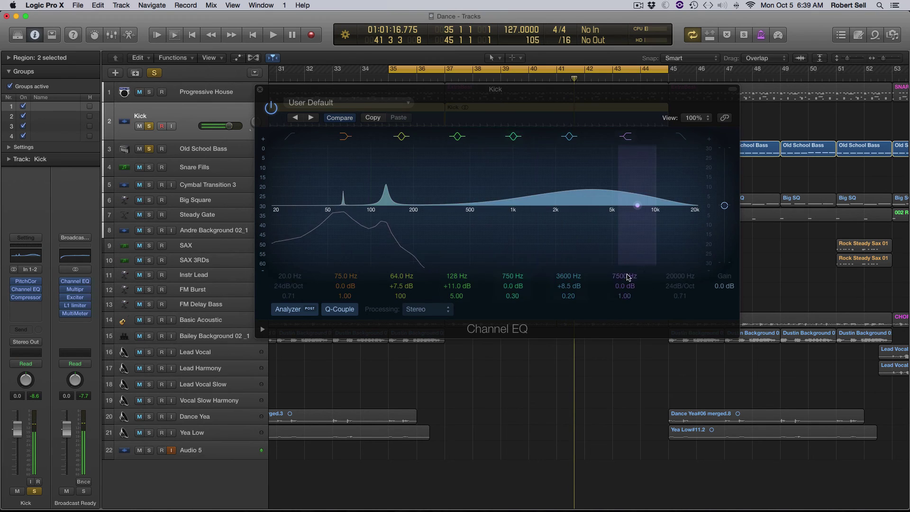
key(space)
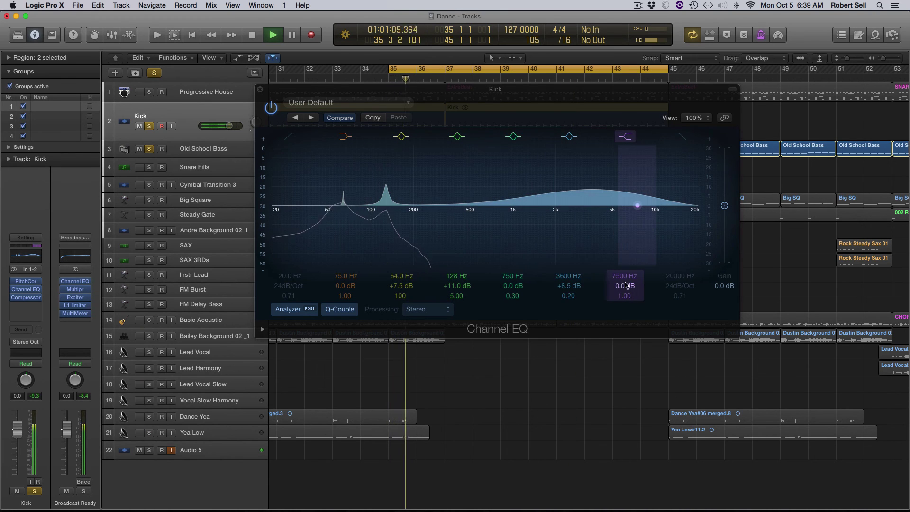
drag(569, 286, 569, 256)
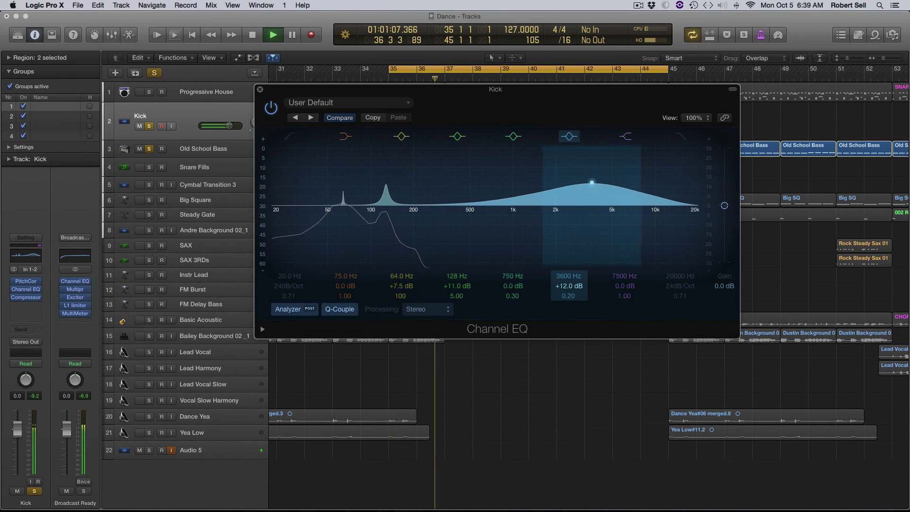
Unsolo the Old School Bass and Kick to return to the full mix, and close the Kick's Channel EQ
click(149, 149)
click(150, 126)
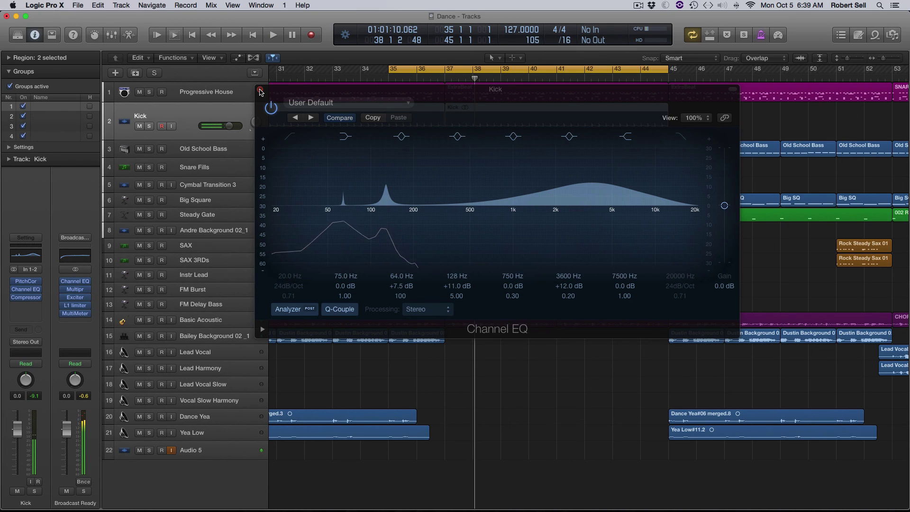
click(260, 90)
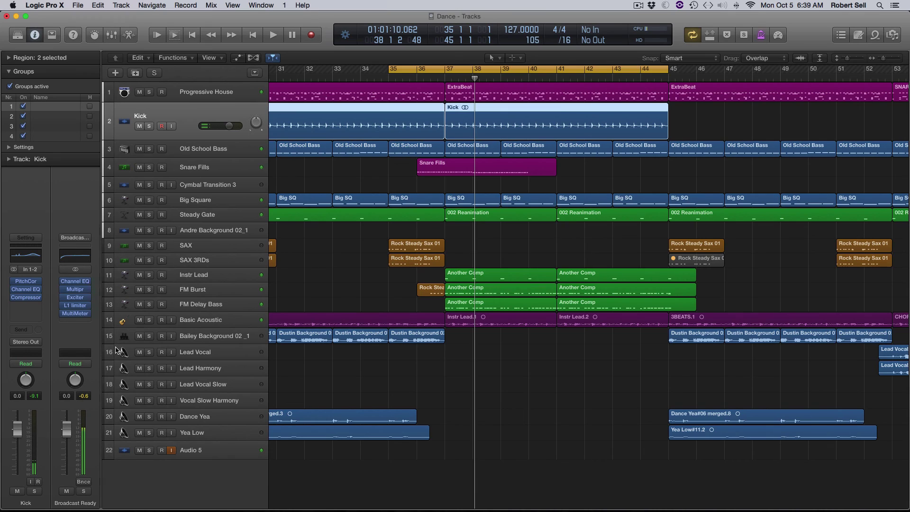